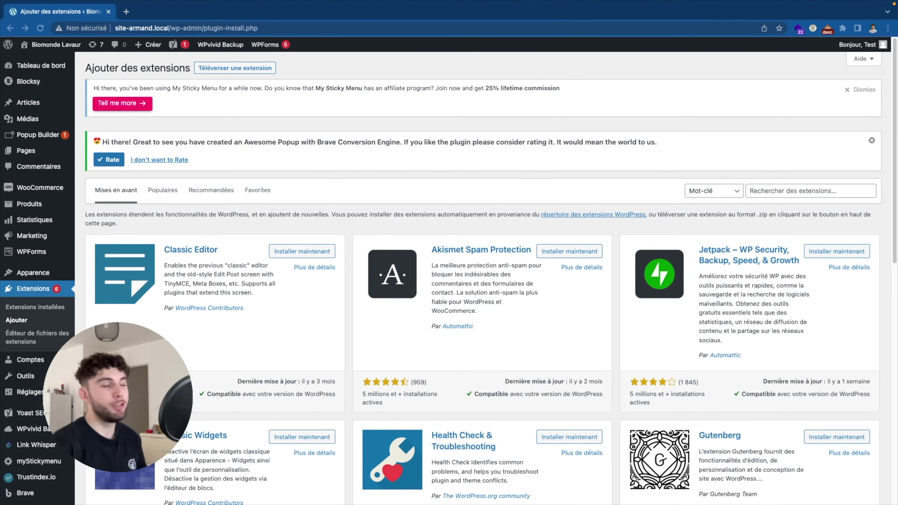
Search the plugin directory for 'yoast' to confirm Yoast SEO is already active.
click(762, 191)
text(yoast)
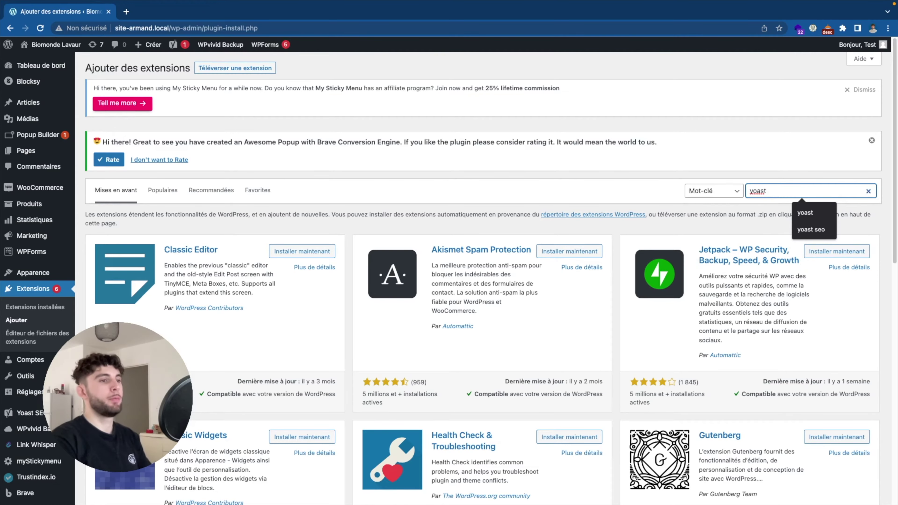
key(Return)
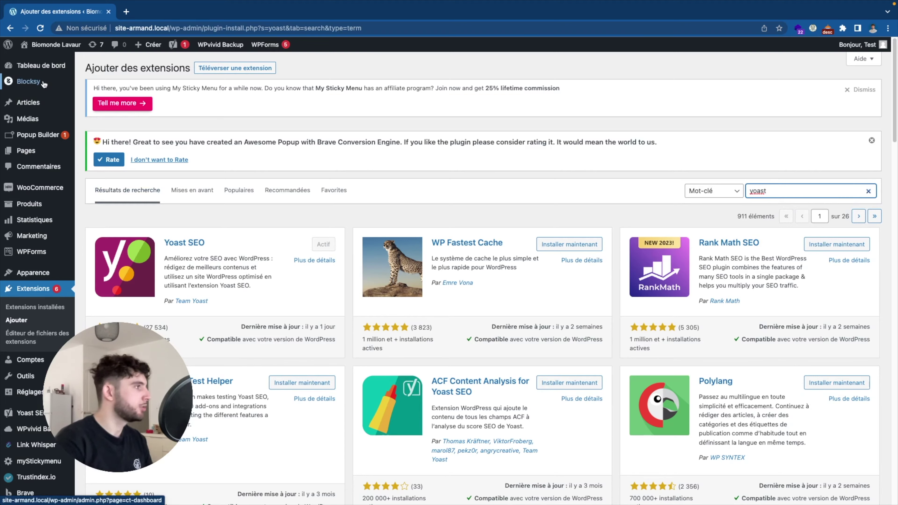
mouse_move(28, 103)
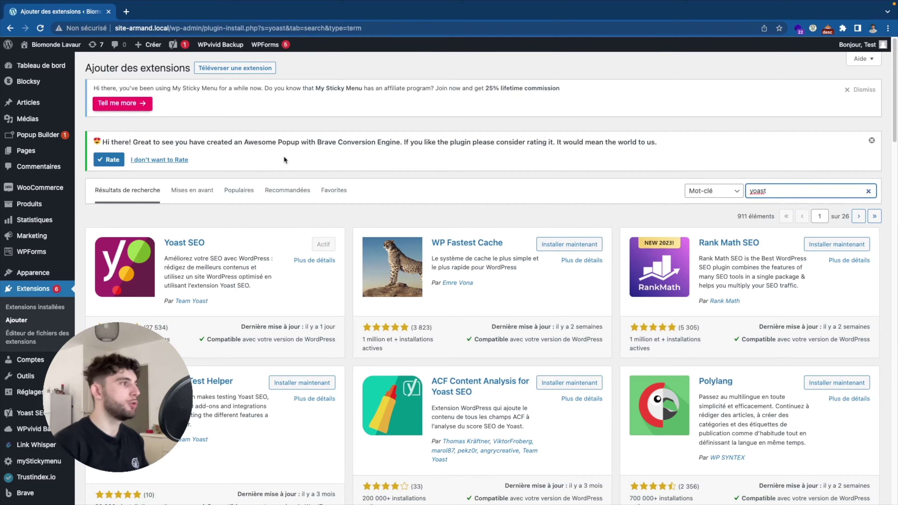
Go to the posts list and open the Recette butternut post for editing.
click(39, 106)
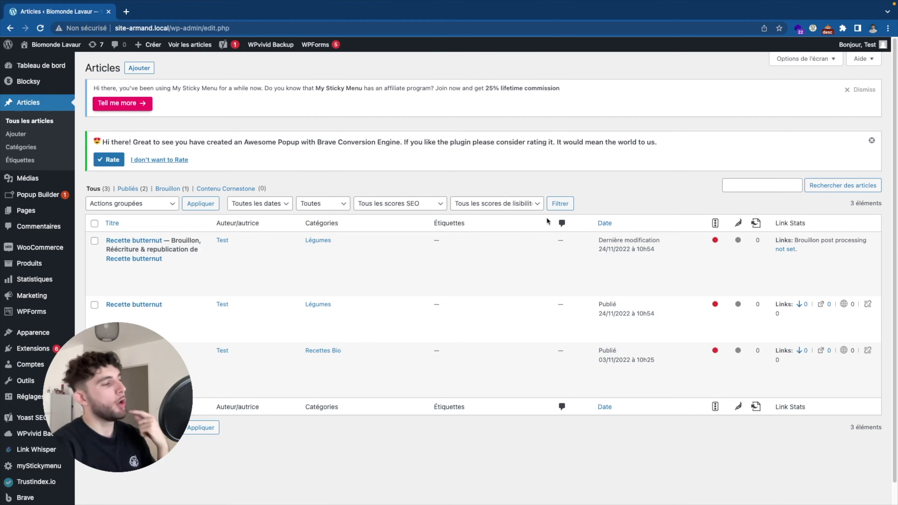
mouse_move(154, 249)
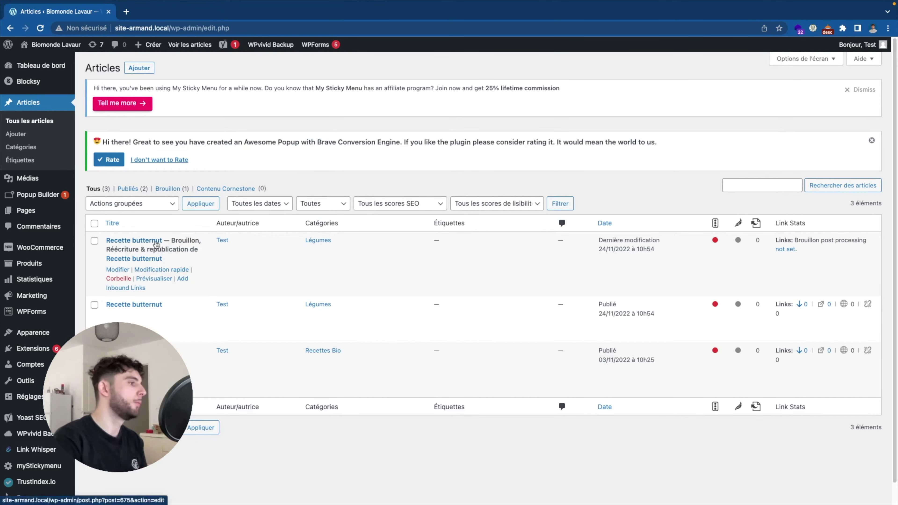
click(153, 241)
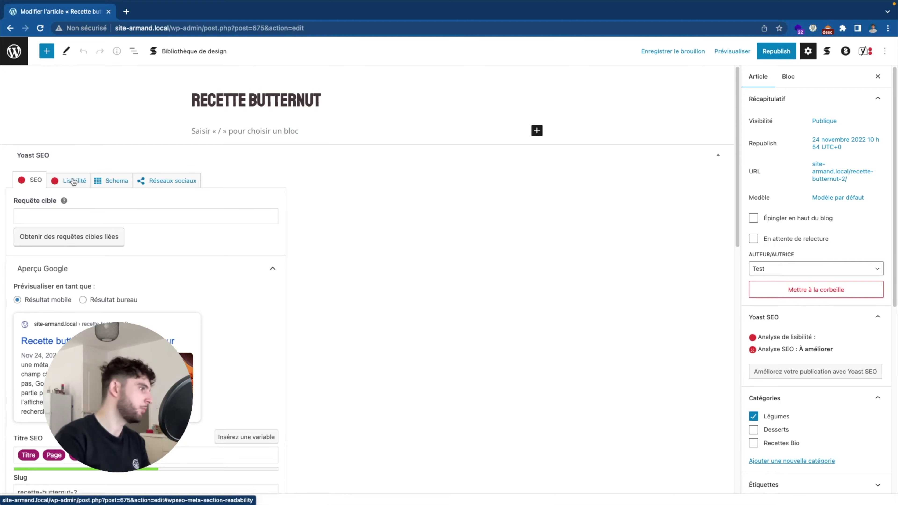
Put the cursor in the Yoast Requête cible field of the Recette butternut post.
click(63, 214)
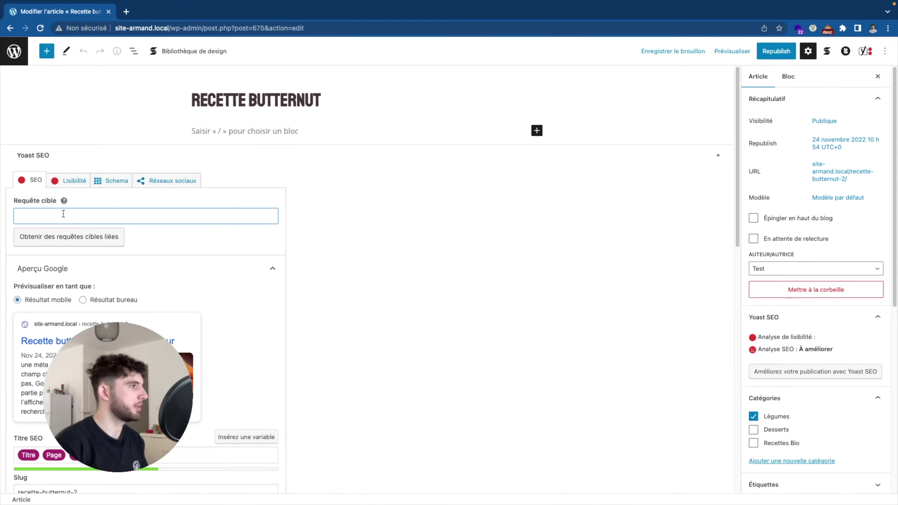
Enter 'Recette Butternut' as the post's Yoast focus keyphrase.
text(r)
key(BackSpace)
key(BackSpace)
text(Recette Butternut)
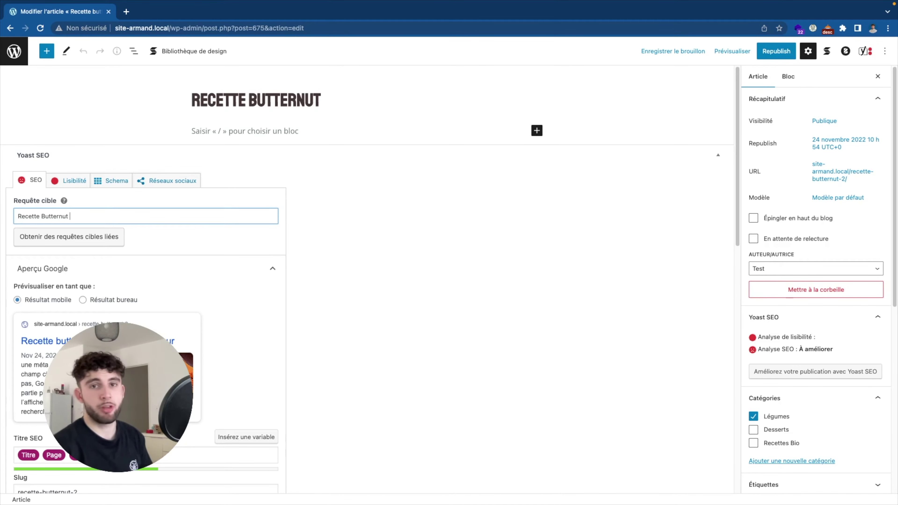
text(au fou)
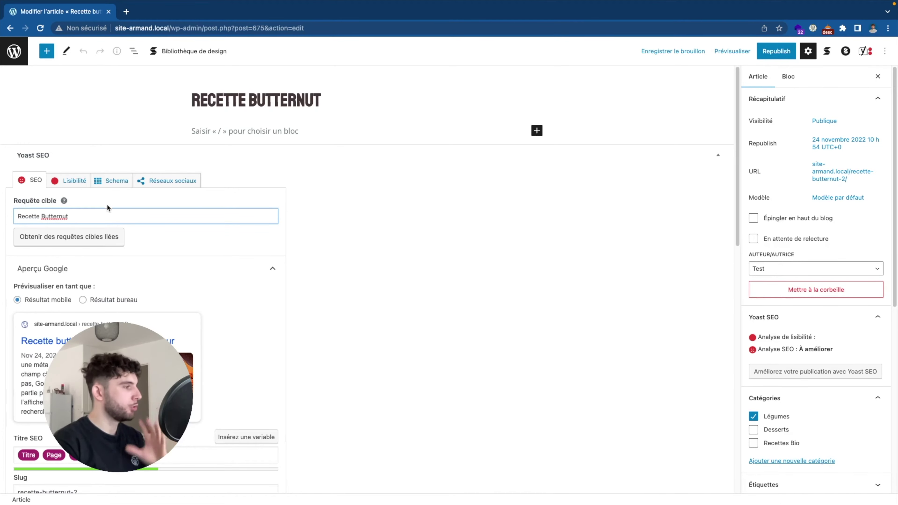
scroll(117, 209, down, 1)
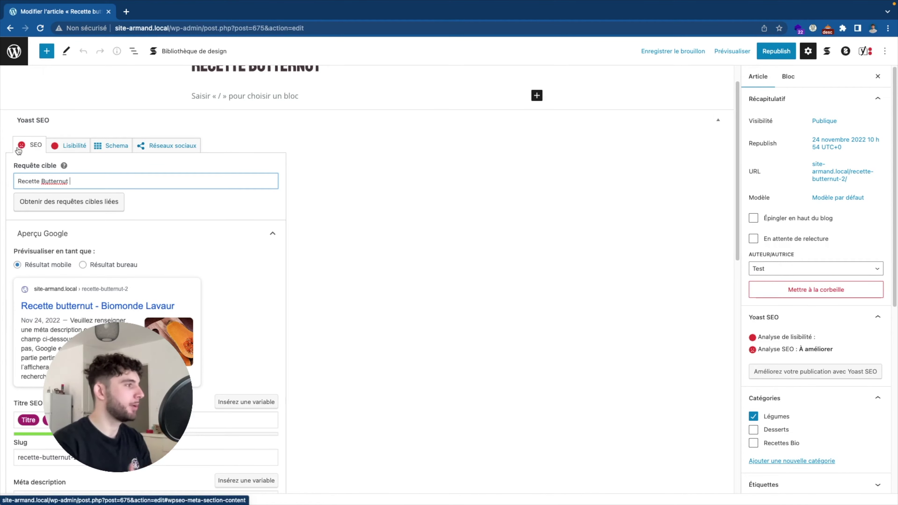
scroll(170, 176, down, 2)
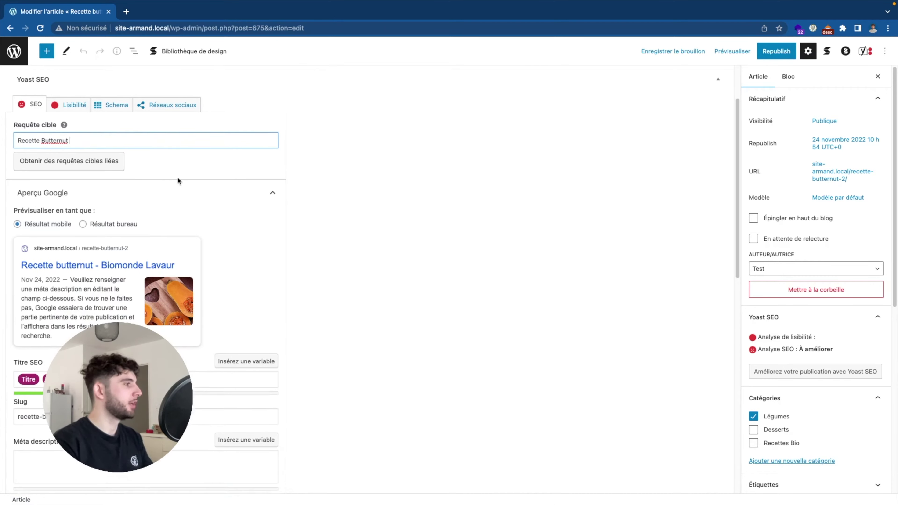
scroll(179, 186, down, 1)
scroll(178, 181, down, 1)
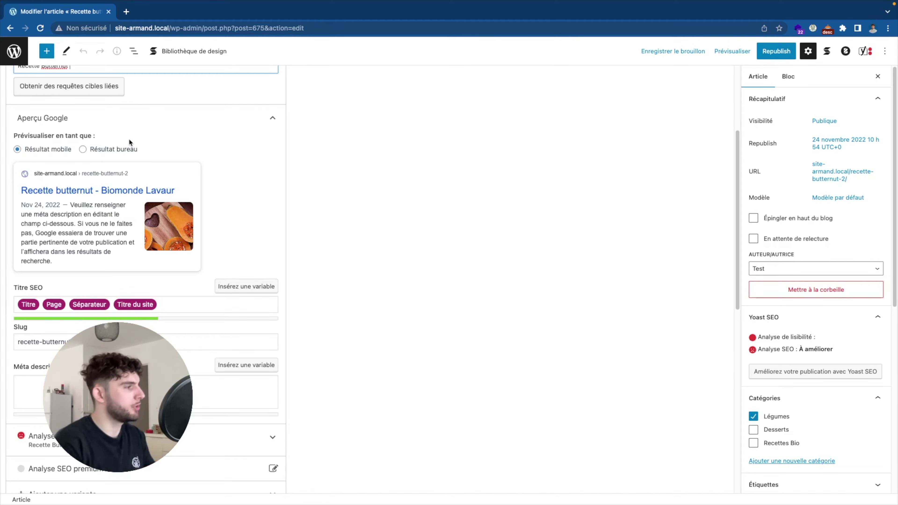
click(107, 149)
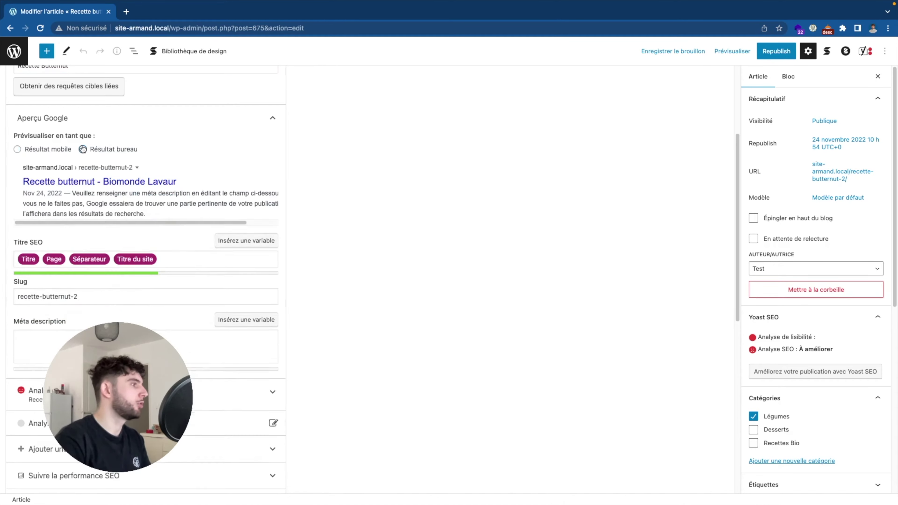
click(18, 149)
scroll(219, 144, down, 2)
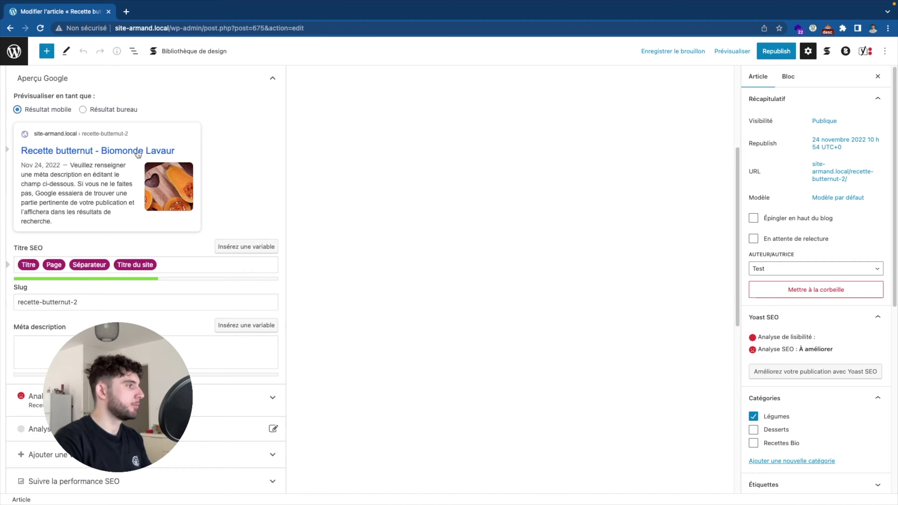
scroll(44, 266, down, 1)
click(72, 249)
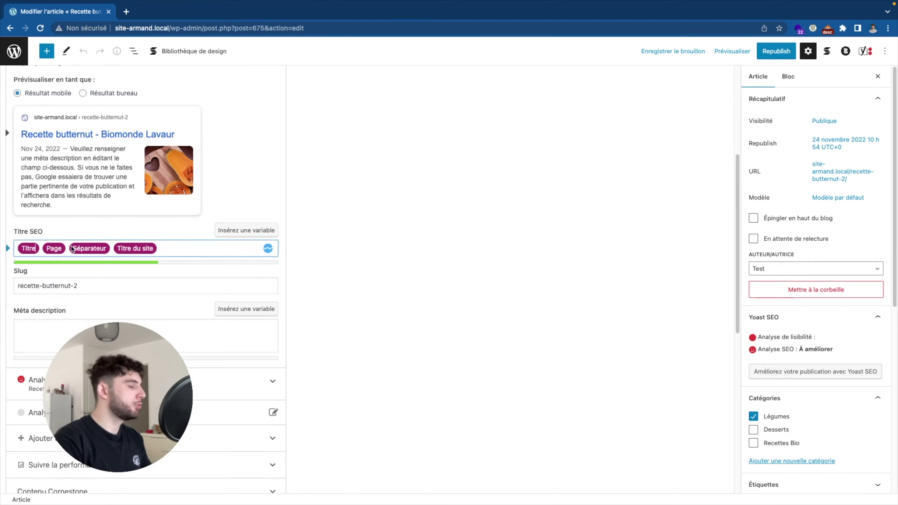
Replace the Titre variable so the SEO title starts with 'Recette Butternut en moins de 10 minutes'.
key(BackSpace)
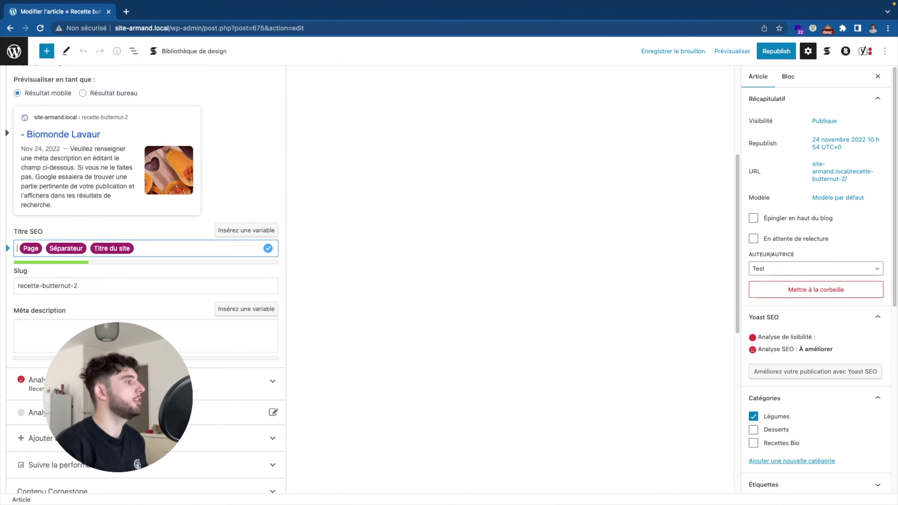
text(Recette)
key(BackSpace)
key(BackSpace)
key(BackSpace)
key(BackSpace)
key(BackSpace)
key(BackSpace)
text(Larecett)
key(BackSpace)
key(BackSpace)
key(BackSpace)
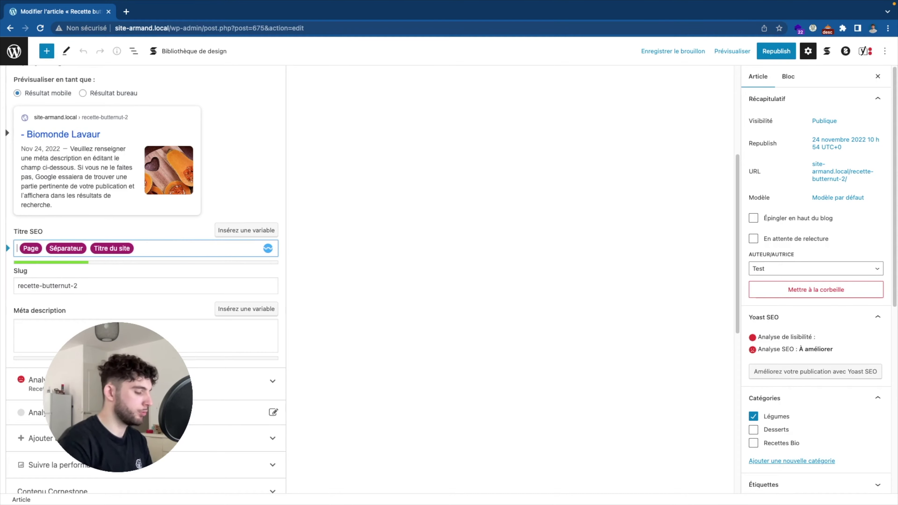
text(Rzce)
key(BackSpace)
key(BackSpace)
key(BackSpace)
text(ecette But )
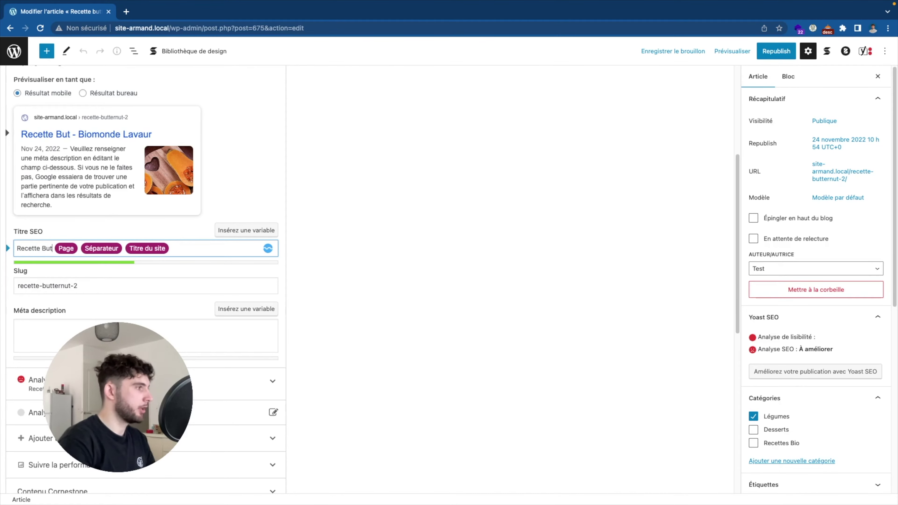
text(ternut en moins de 10 minutes)
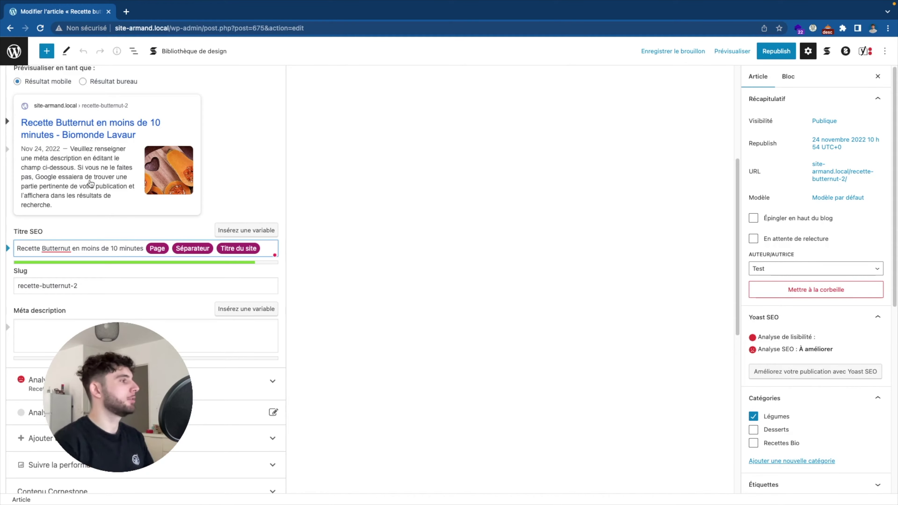
drag(81, 247, 137, 248)
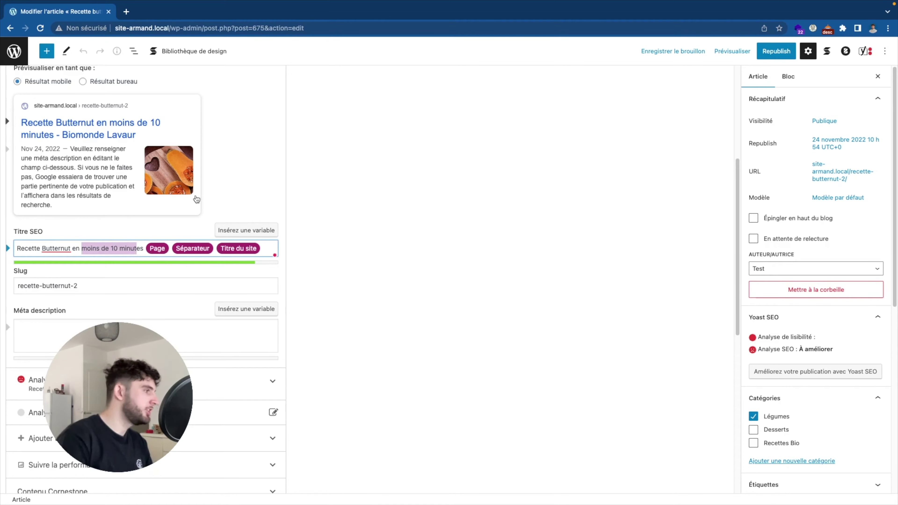
Remove the trailing -2 so the slug reads 'recette-butternut'.
scroll(196, 279, down, 1)
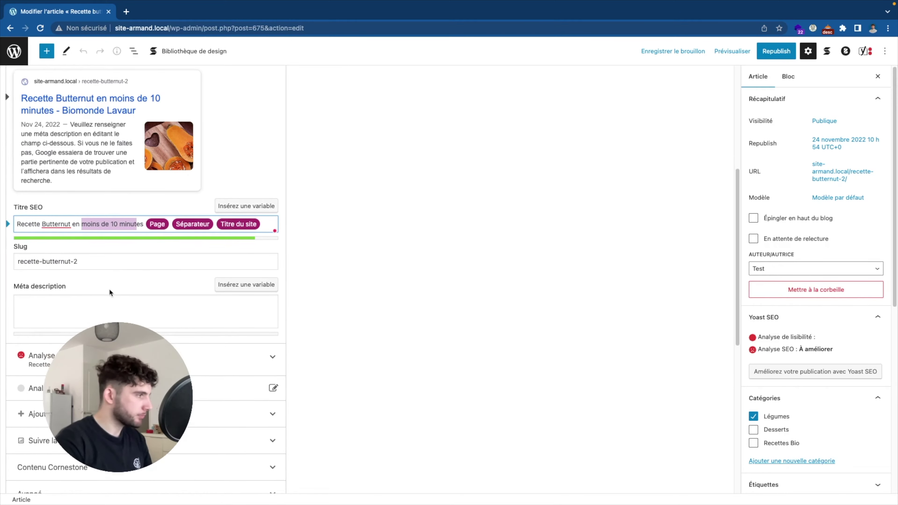
click(91, 260)
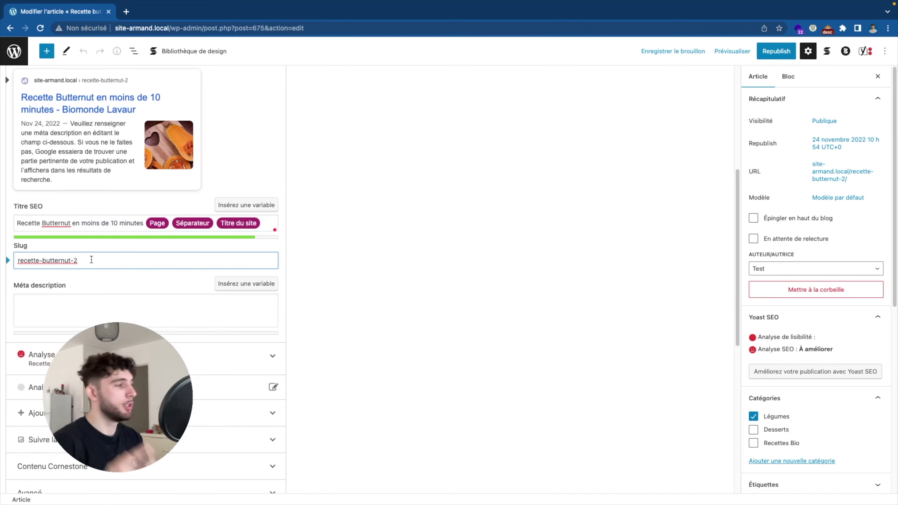
key(BackSpace)
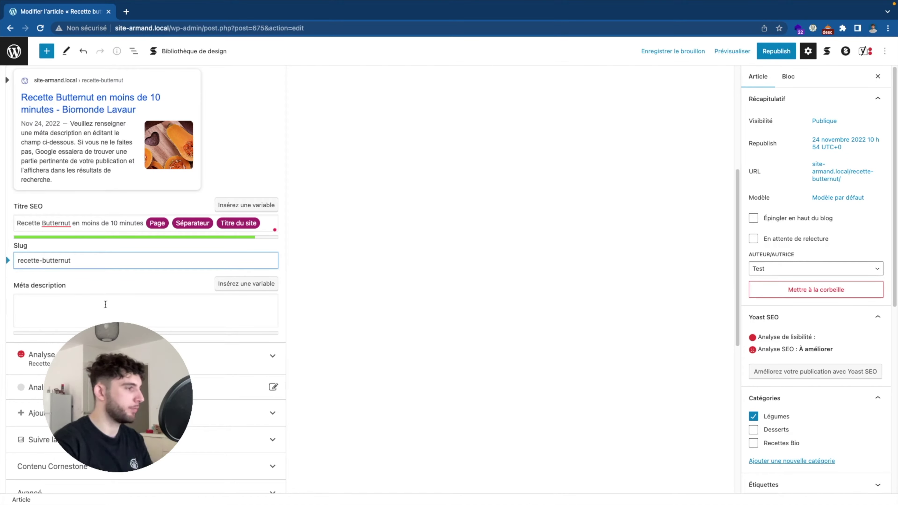
scroll(105, 303, down, 1)
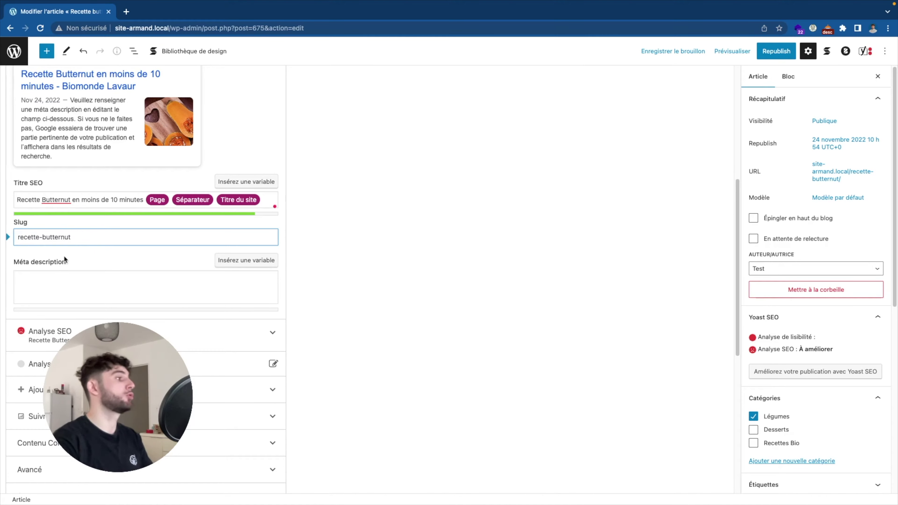
Fill the Yoast meta description with placeholder text.
click(64, 278)
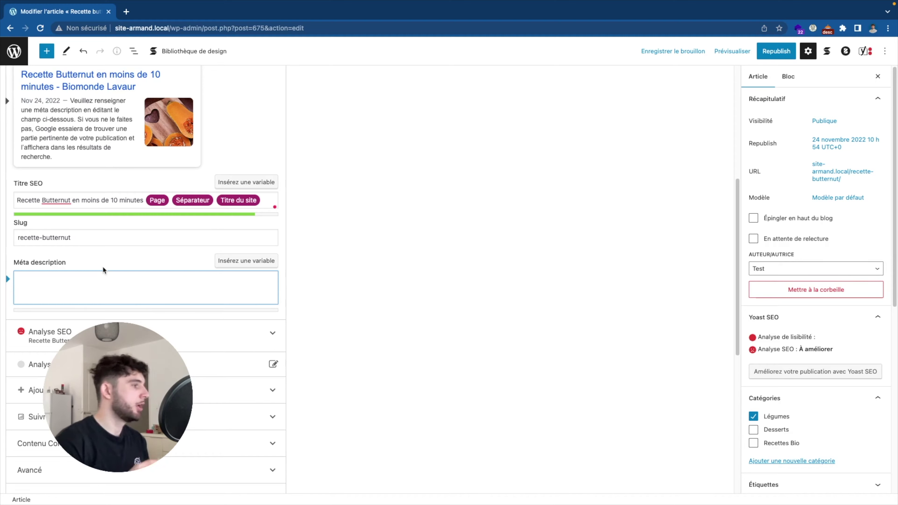
text(dk,ed,kdekded kdekdekded kdekdekdkedke kdekdked)
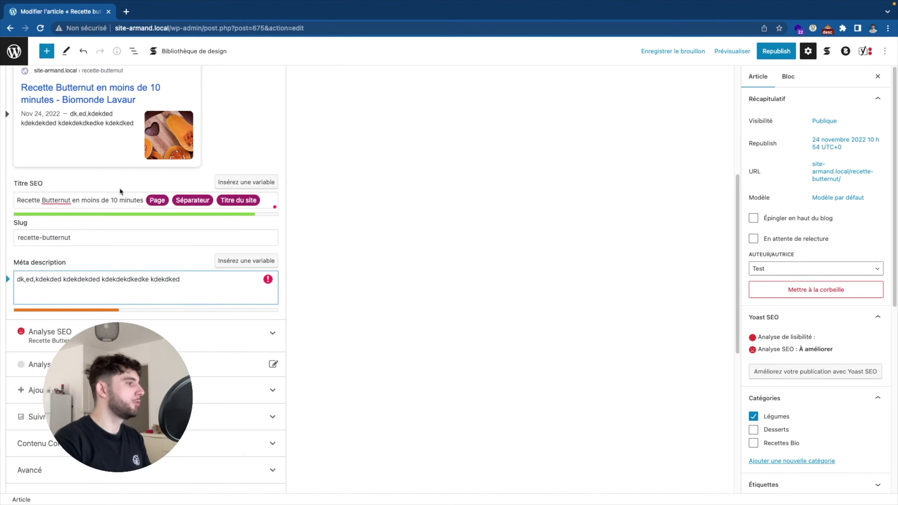
text(ndej)
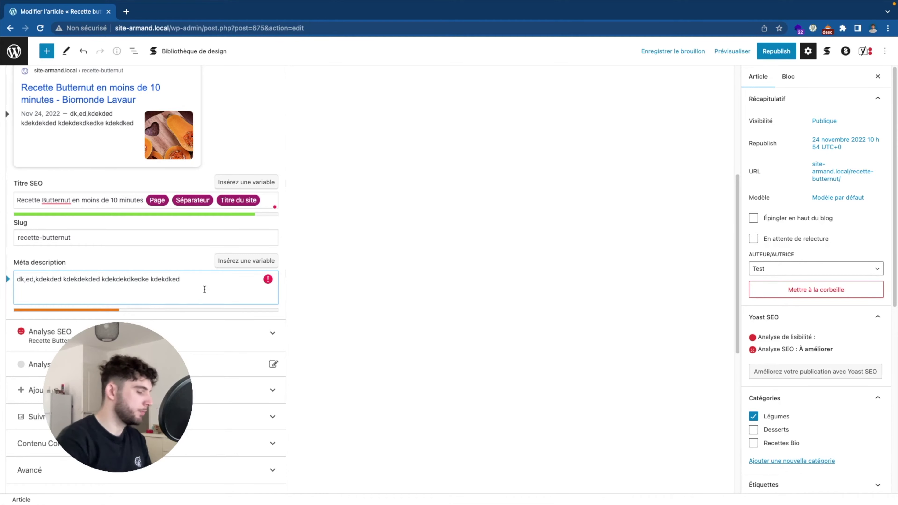
text(djedje dejdjejdedje dejdjedjed edejdjed edjednedjende dejdejdejde )
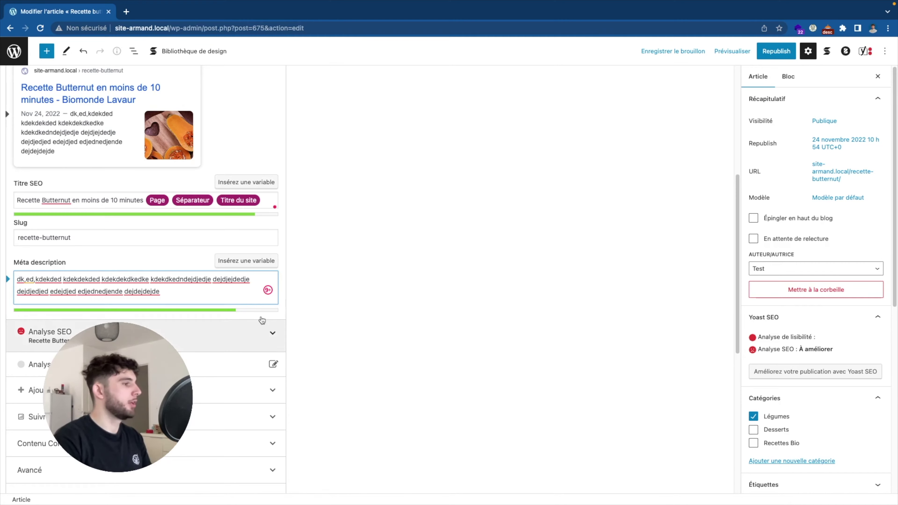
text(dkekde)
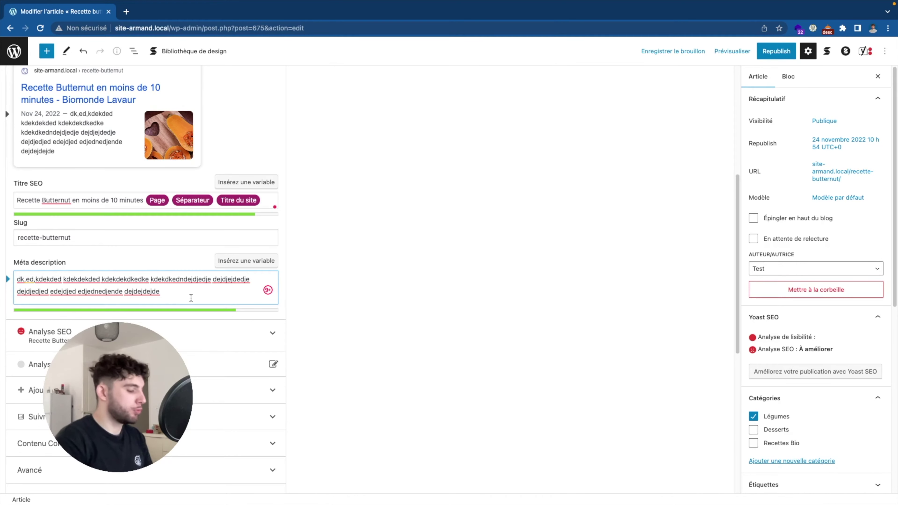
text(kdekdkedkekdekdkedkekdekd)
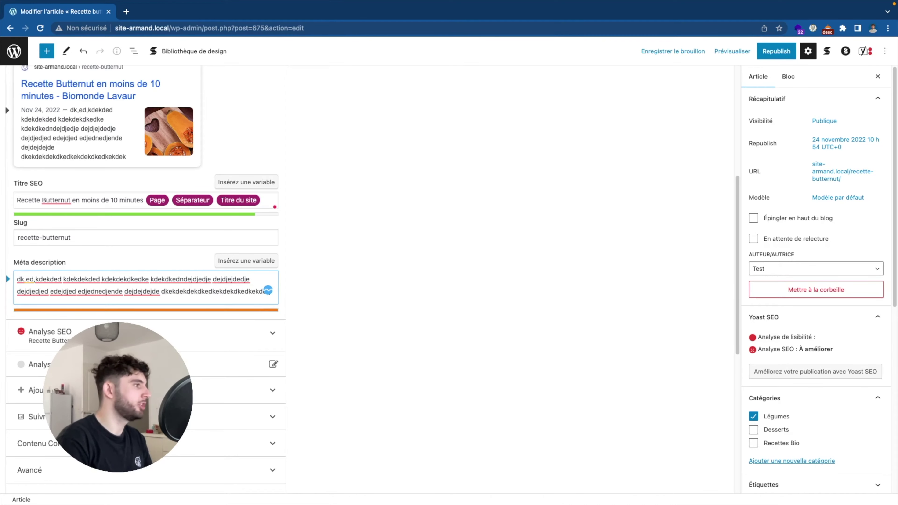
text(kedkekdekdkekdekdkekdekdkekdekdkekdekdked)
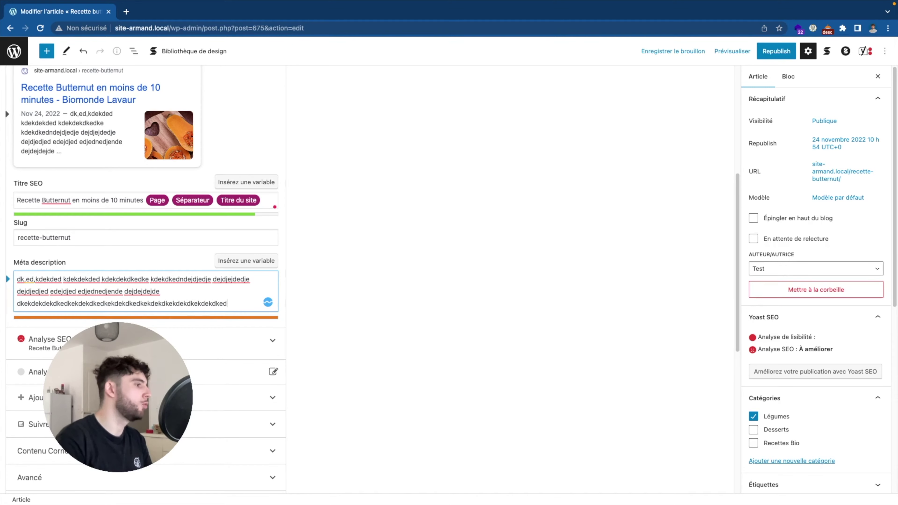
scroll(261, 307, down, 1)
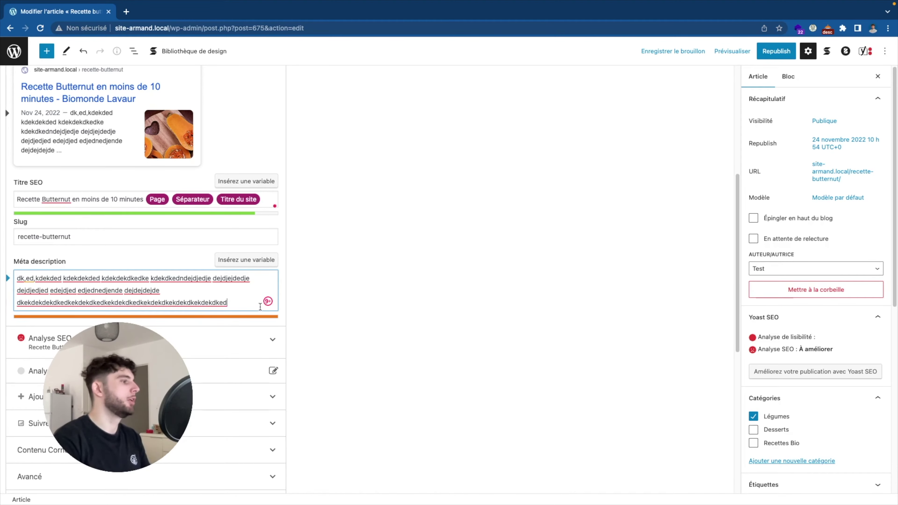
Delete the third line of the meta description so its length indicator turns green.
drag(239, 304, 147, 291)
key(BackSpace)
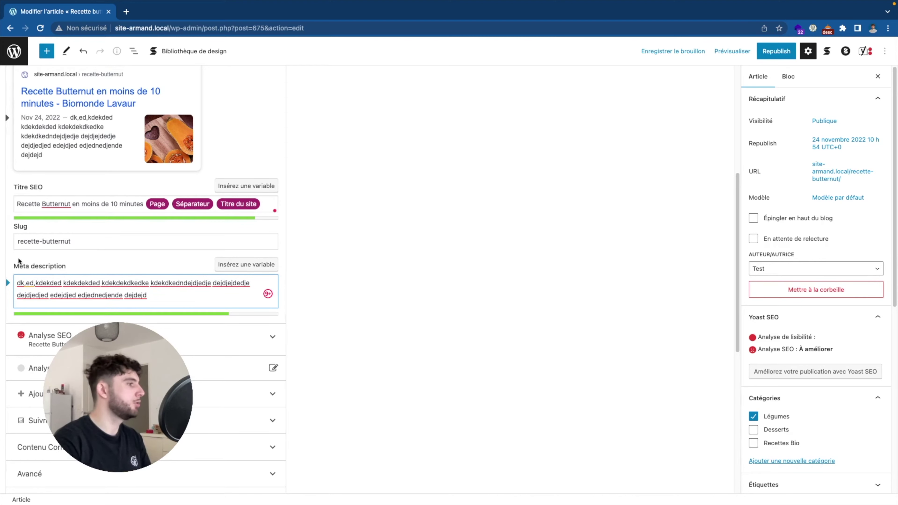
scroll(126, 240, up, 1)
scroll(157, 146, up, 3)
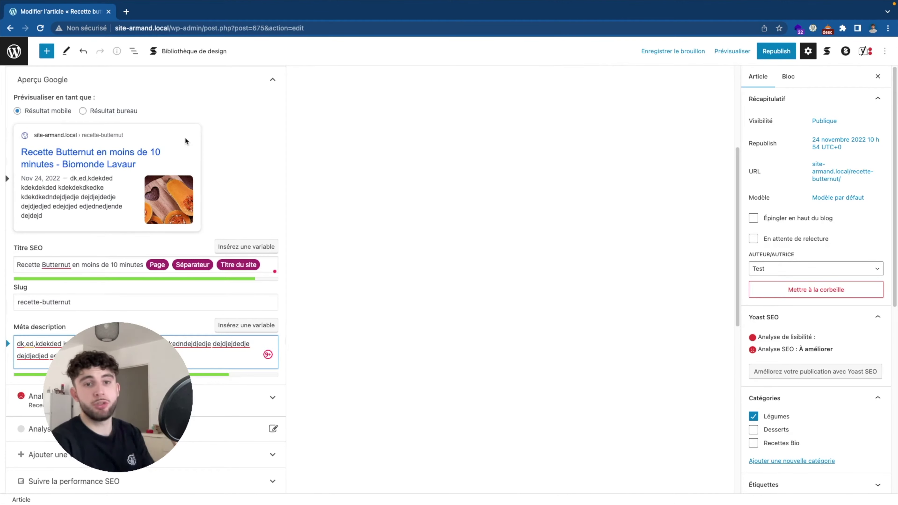
scroll(187, 124, down, 1)
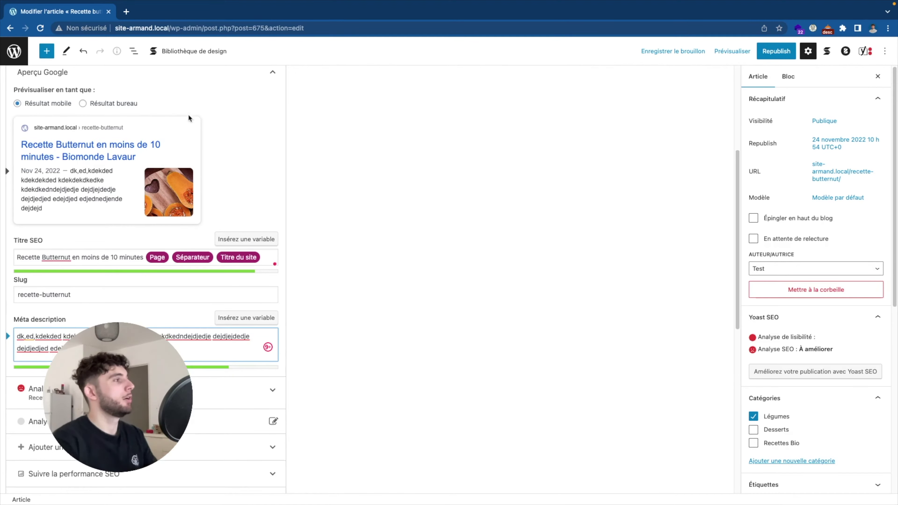
Google 'recette butternut' in a new tab, study Marmiton's snippet, then return to the editor.
click(124, 11)
text(recette)
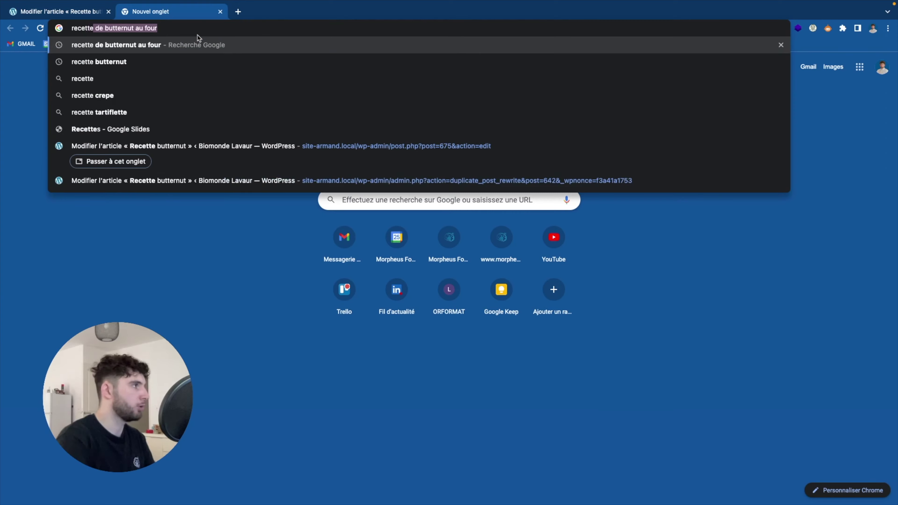
text( butternut)
key(Return)
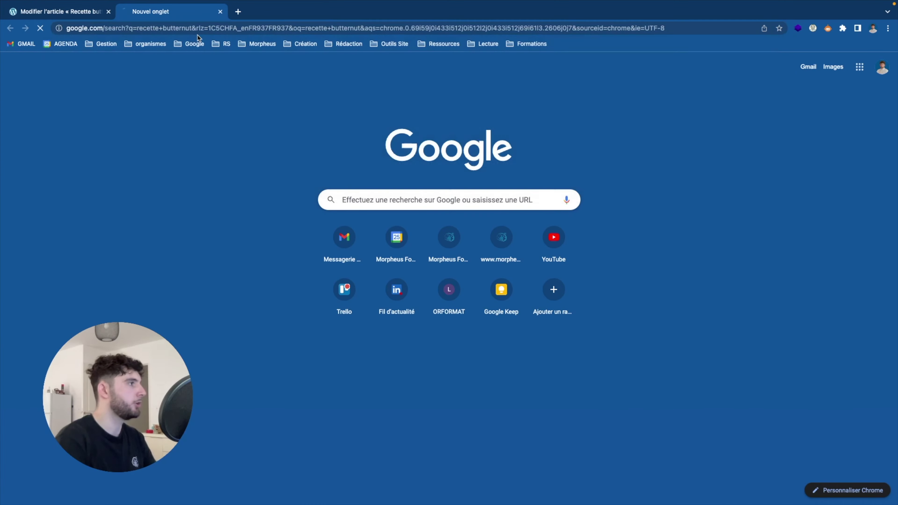
scroll(180, 178, down, 5)
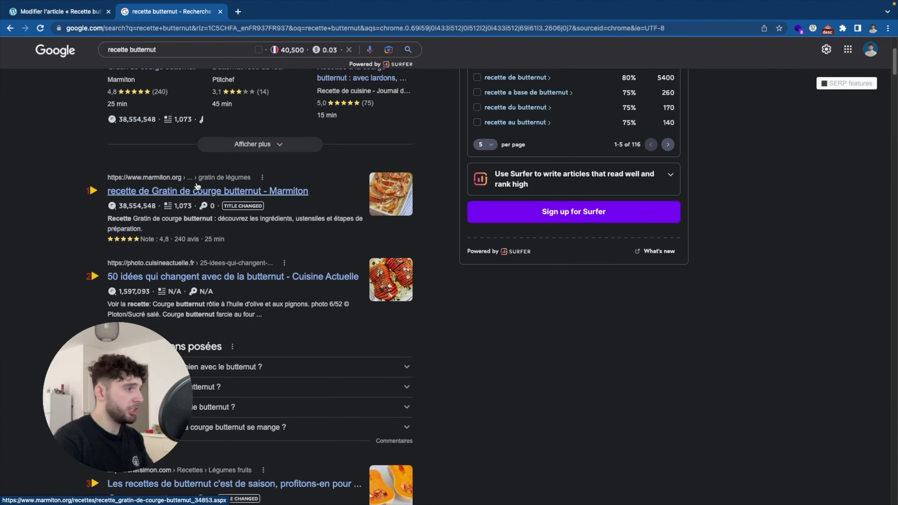
drag(106, 219, 165, 232)
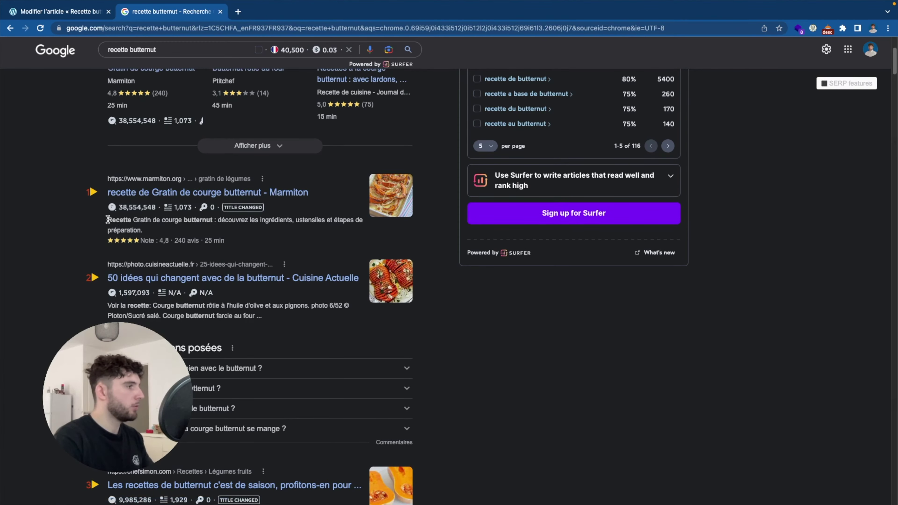
scroll(174, 231, down, 1)
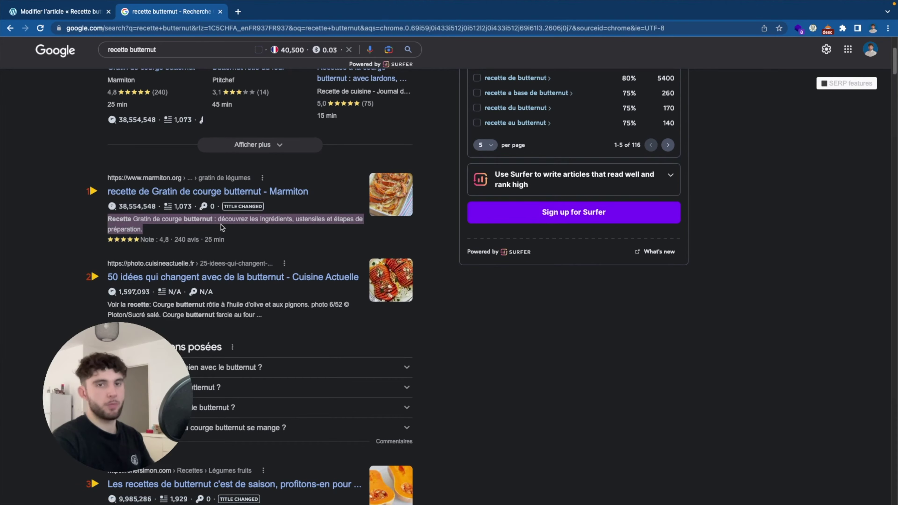
click(74, 14)
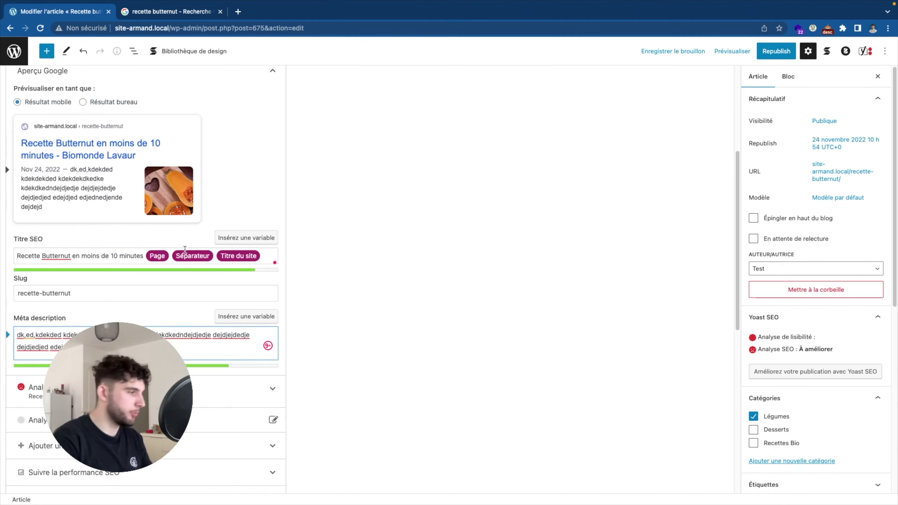
scroll(100, 247, down, 3)
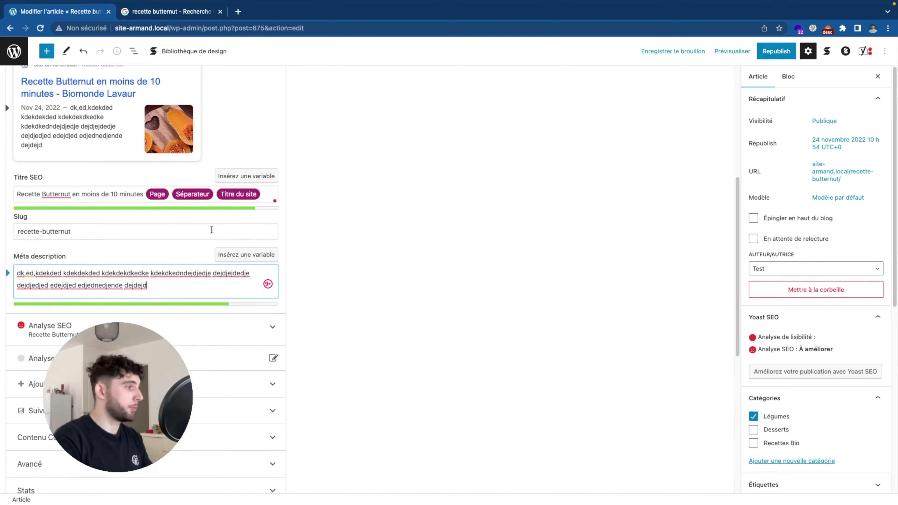
scroll(208, 228, up, 2)
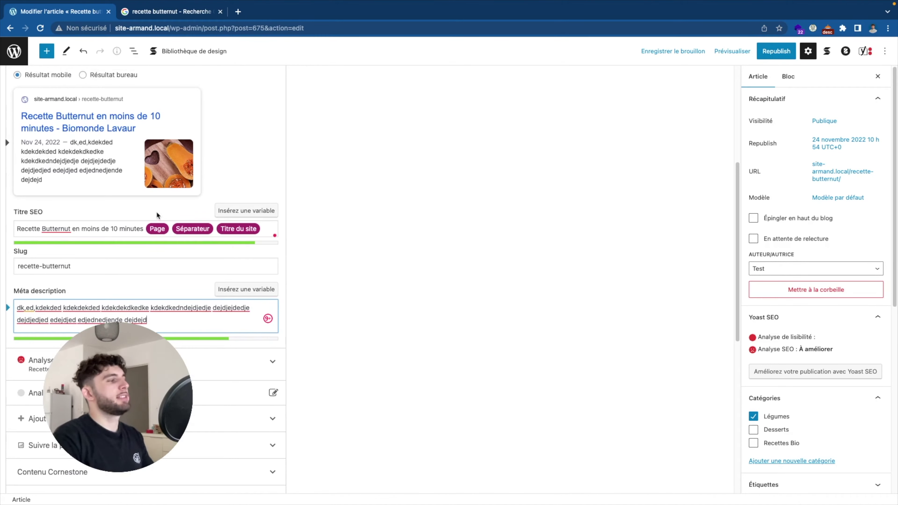
scroll(157, 211, up, 1)
scroll(221, 176, up, 2)
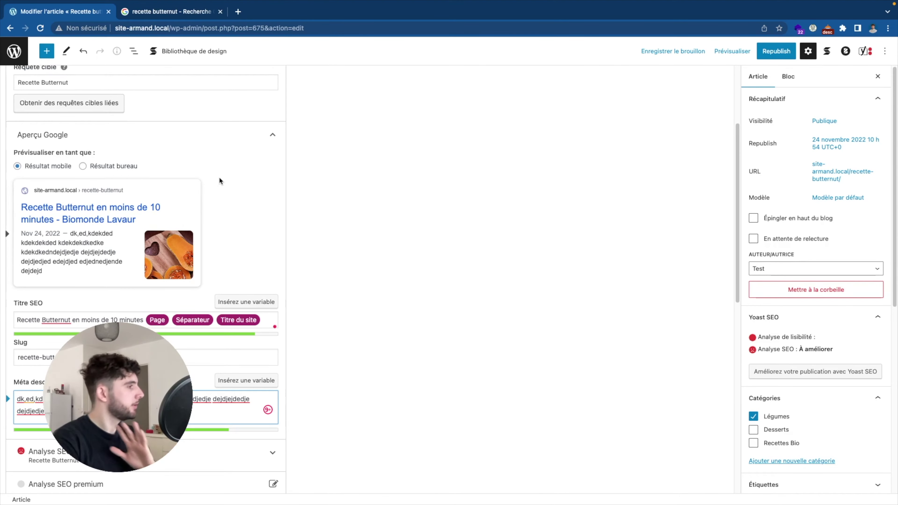
scroll(223, 212, down, 3)
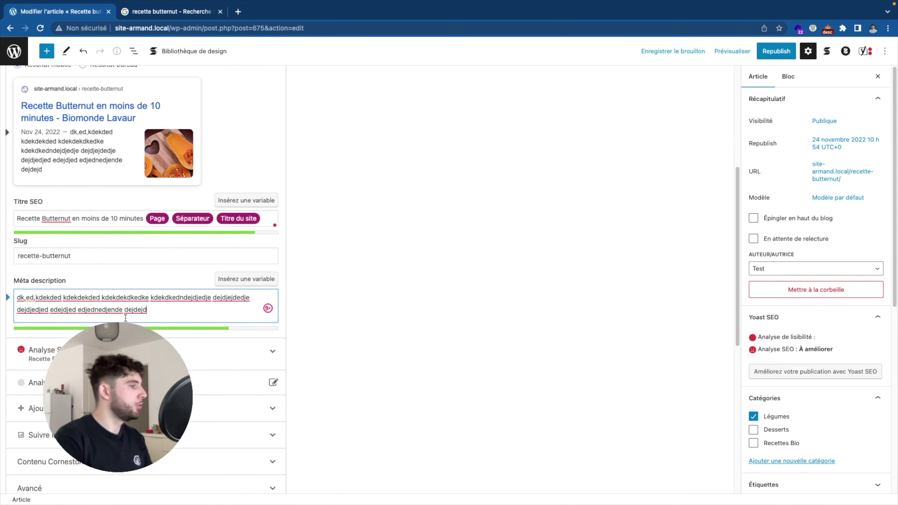
Expand Analyse SEO and review its 6 problems, 1 improvement and 6 optimized checks.
click(231, 336)
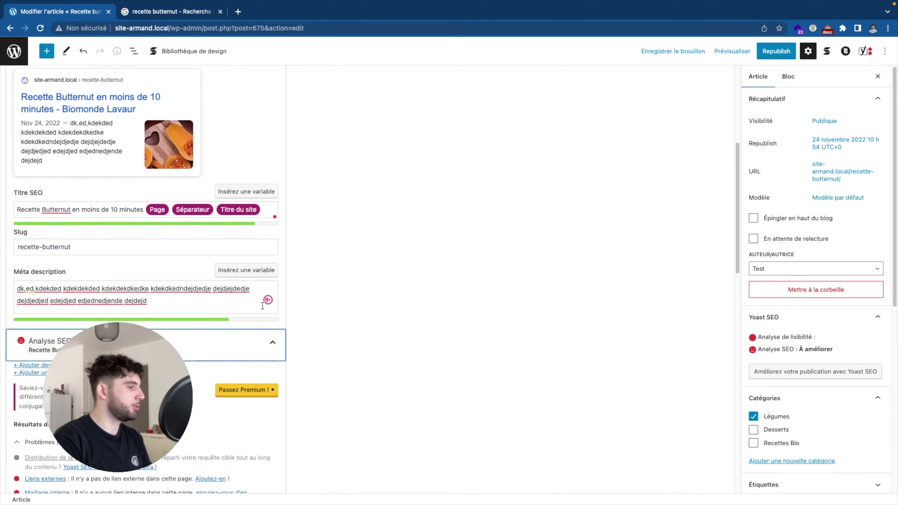
scroll(392, 268, down, 5)
scroll(273, 281, down, 2)
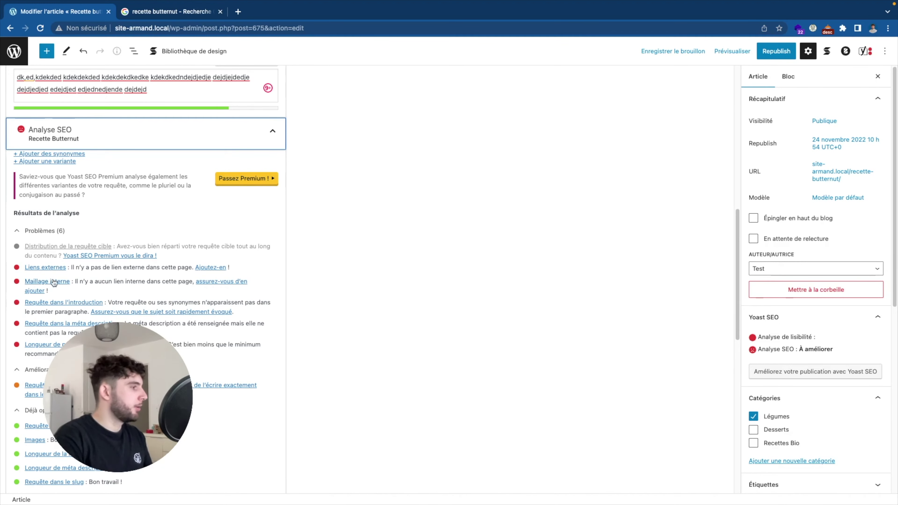
scroll(52, 281, down, 1)
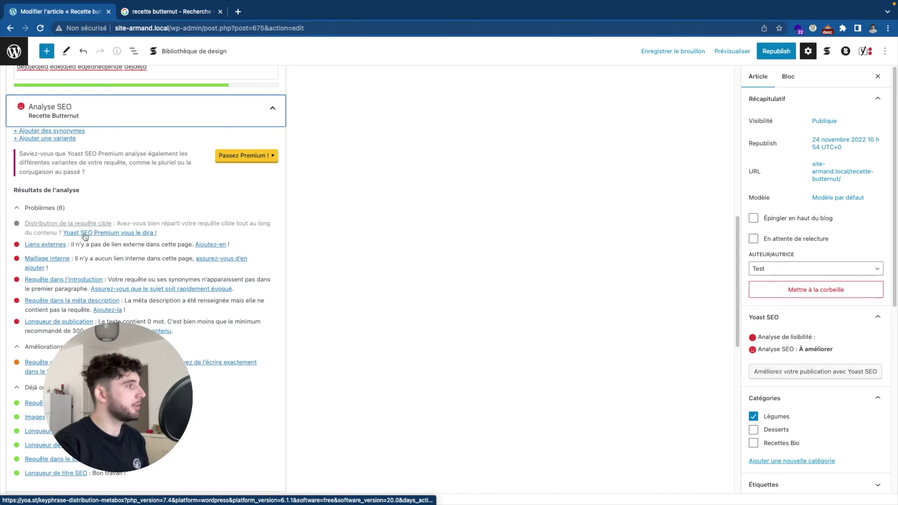
scroll(86, 234, up, 4)
scroll(62, 157, down, 4)
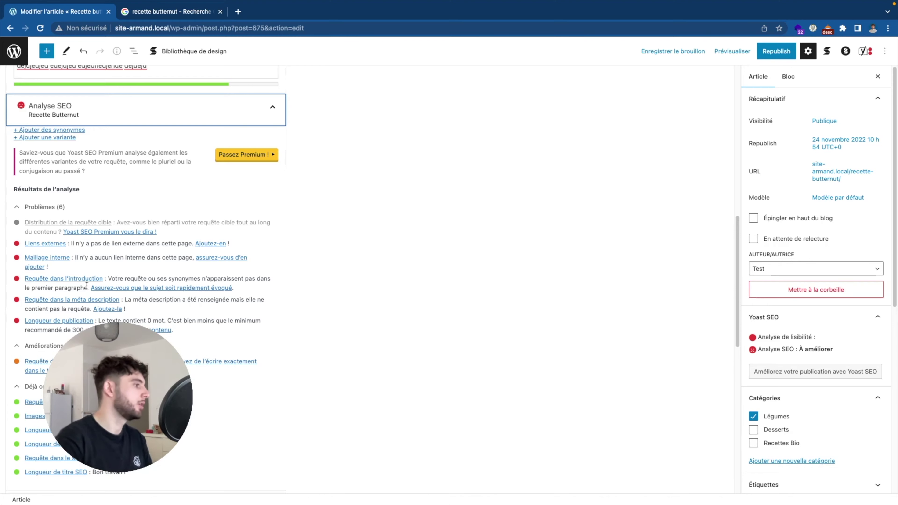
scroll(106, 287, down, 1)
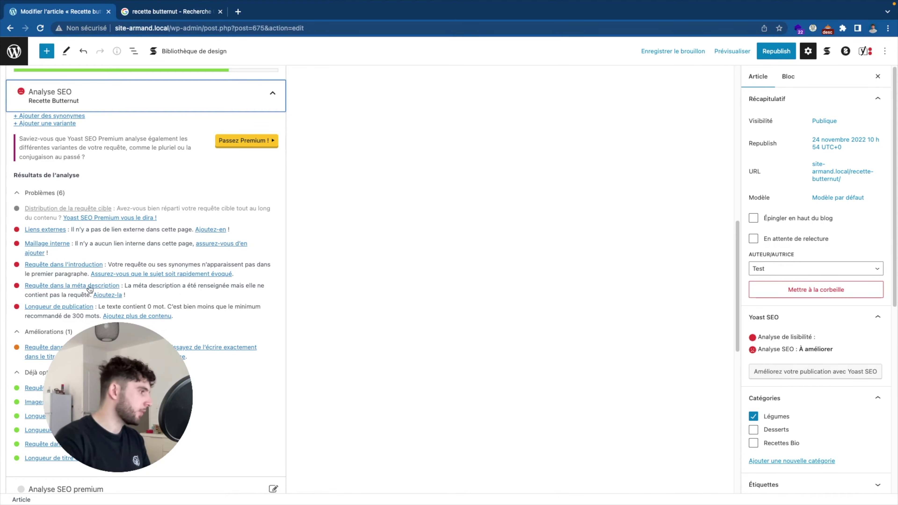
scroll(81, 257, up, 2)
scroll(81, 257, up, 5)
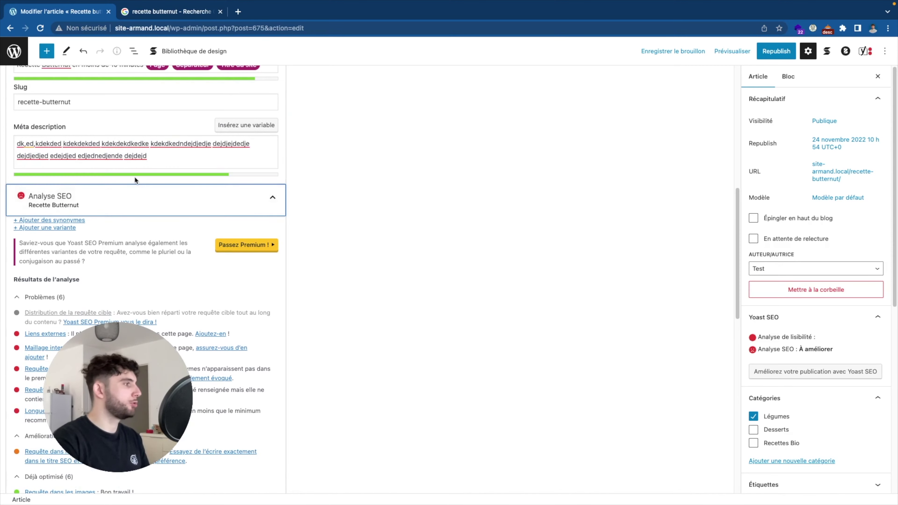
Review the Google preview and meta description text in the Yoast SEO box.
drag(17, 143, 188, 177)
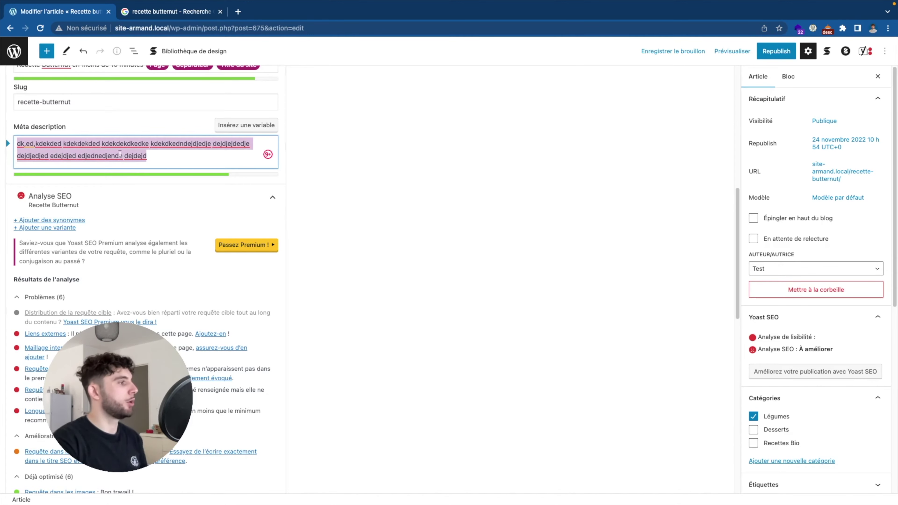
scroll(120, 153, down, 2)
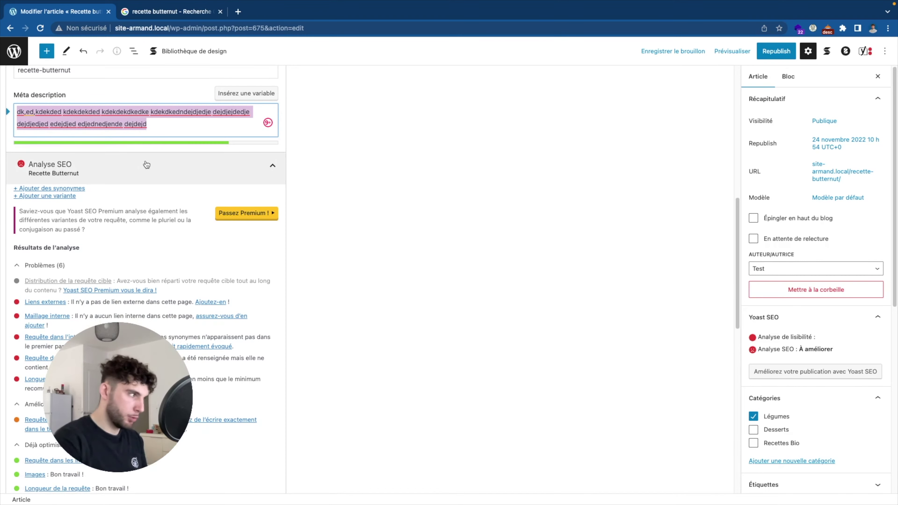
scroll(144, 166, down, 2)
scroll(184, 237, down, 10)
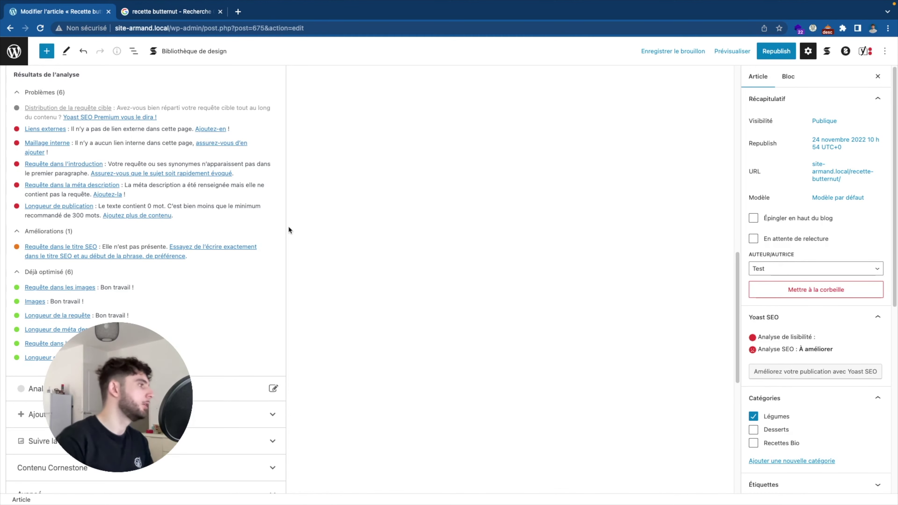
scroll(190, 210, up, 1)
scroll(189, 210, up, 2)
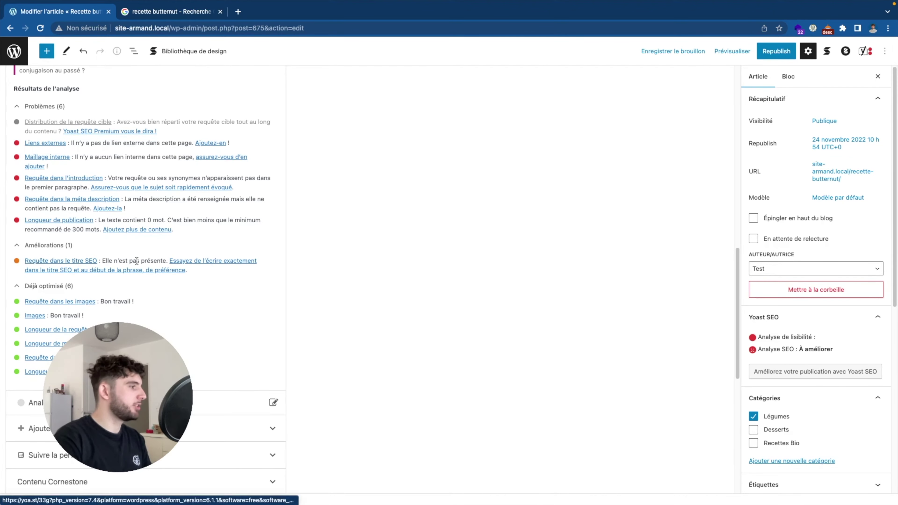
click(117, 209)
scroll(127, 216, up, 10)
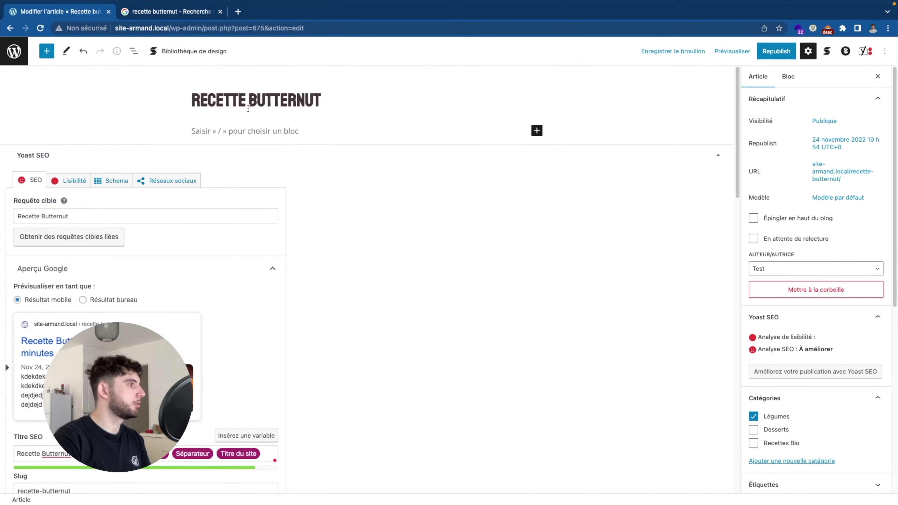
scroll(248, 109, down, 5)
scroll(248, 109, down, 5)
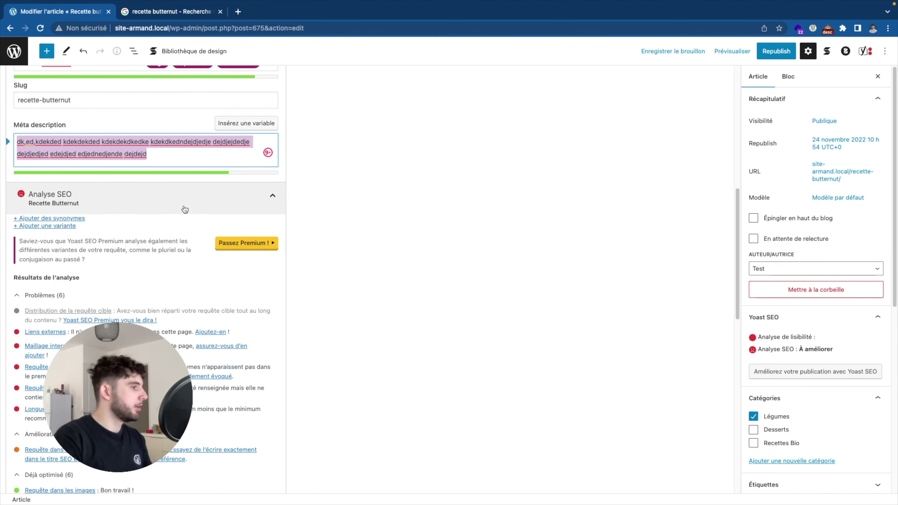
scroll(186, 202, down, 1)
scroll(185, 261, down, 2)
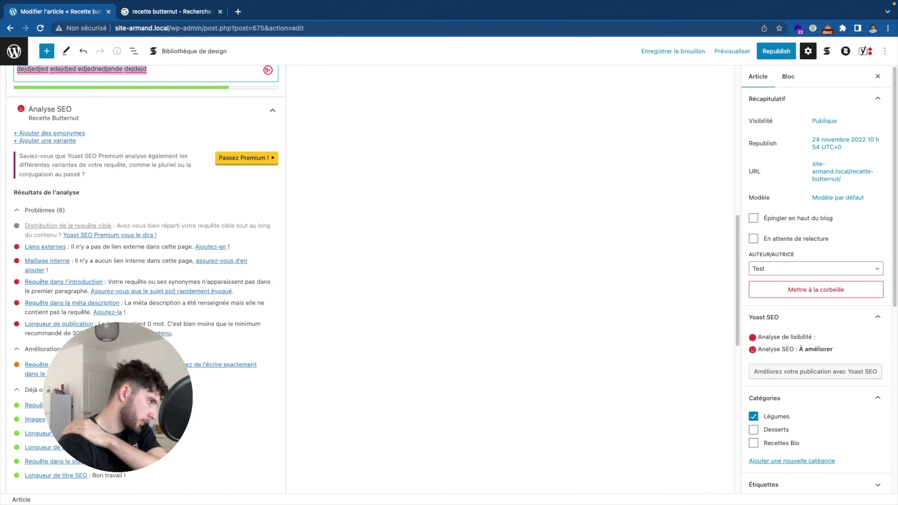
scroll(56, 171, up, 3)
scroll(56, 171, up, 2)
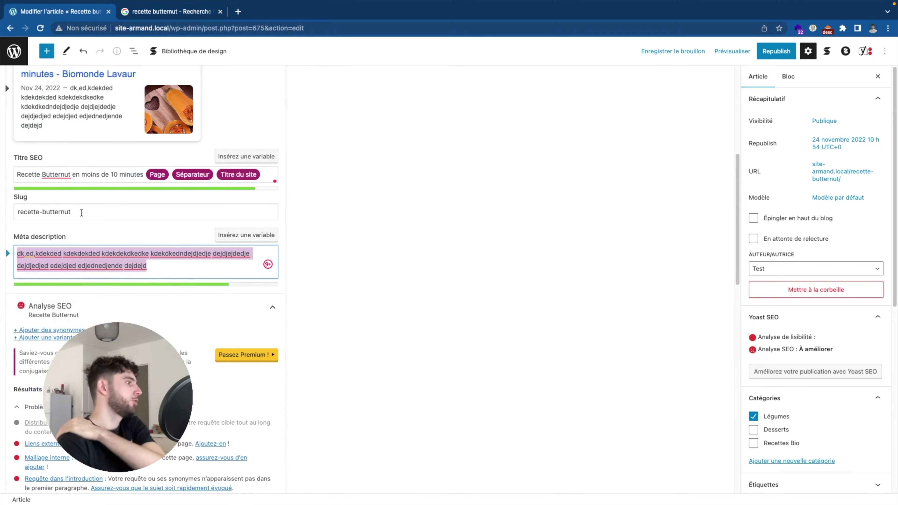
Check the SEO title and analysis flags (missing links, 0-word body), then show Bloc settings.
click(56, 171)
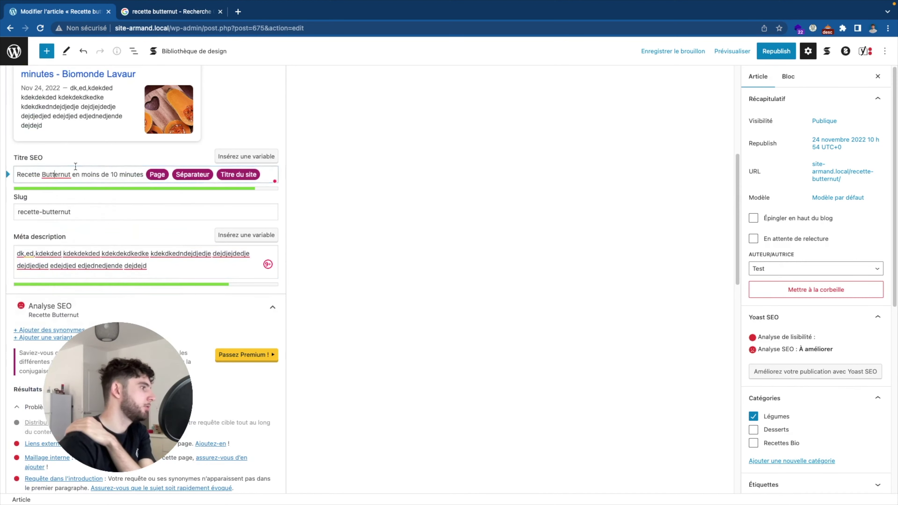
scroll(74, 168, up, 2)
scroll(75, 167, up, 3)
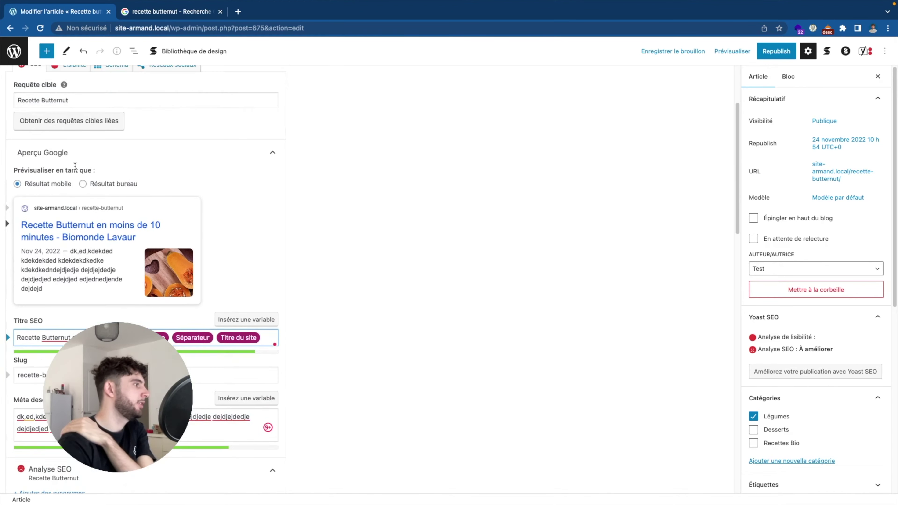
scroll(128, 292, up, 3)
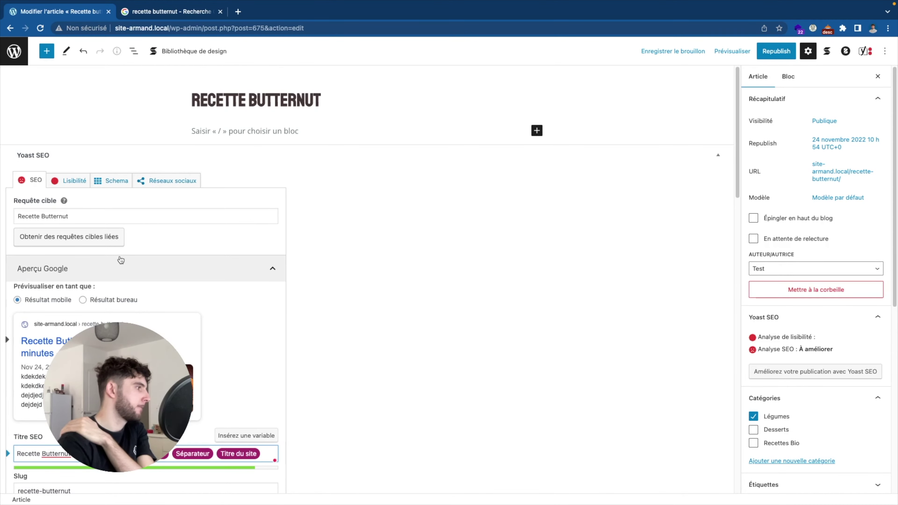
scroll(120, 258, down, 2)
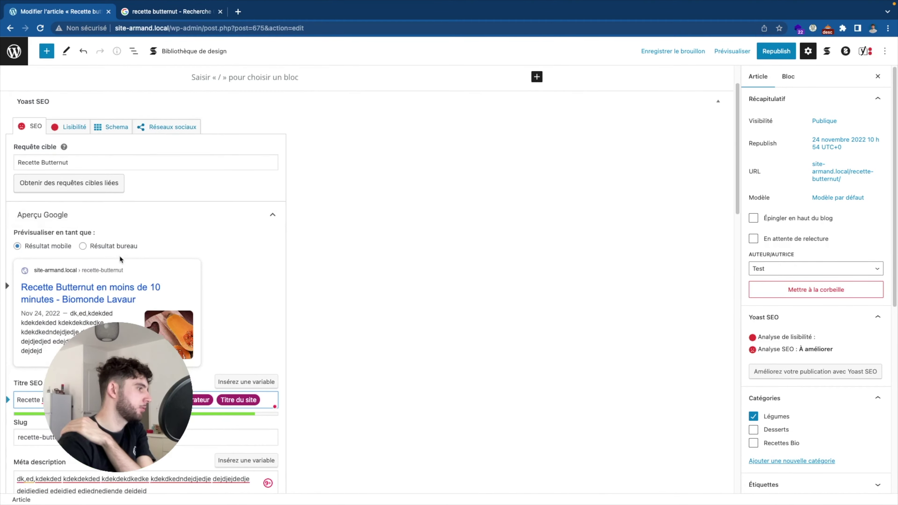
scroll(119, 256, down, 8)
scroll(118, 266, down, 2)
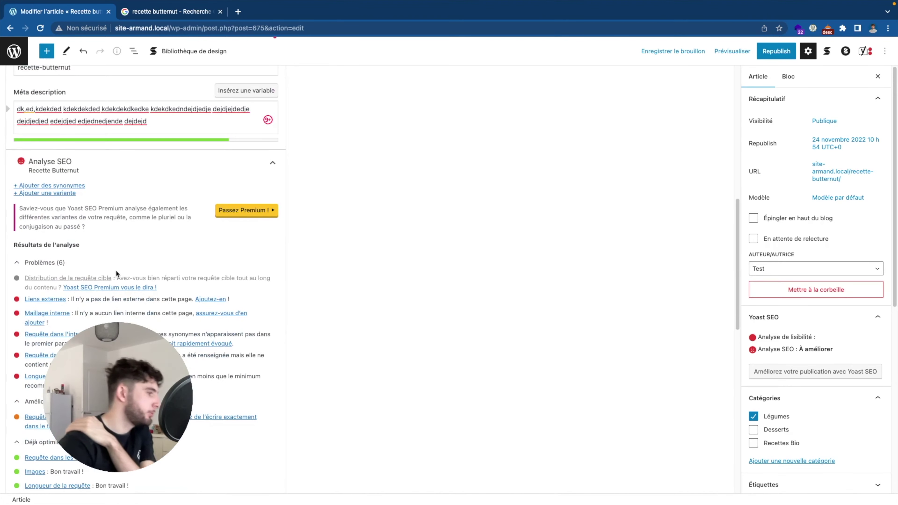
scroll(115, 270, down, 2)
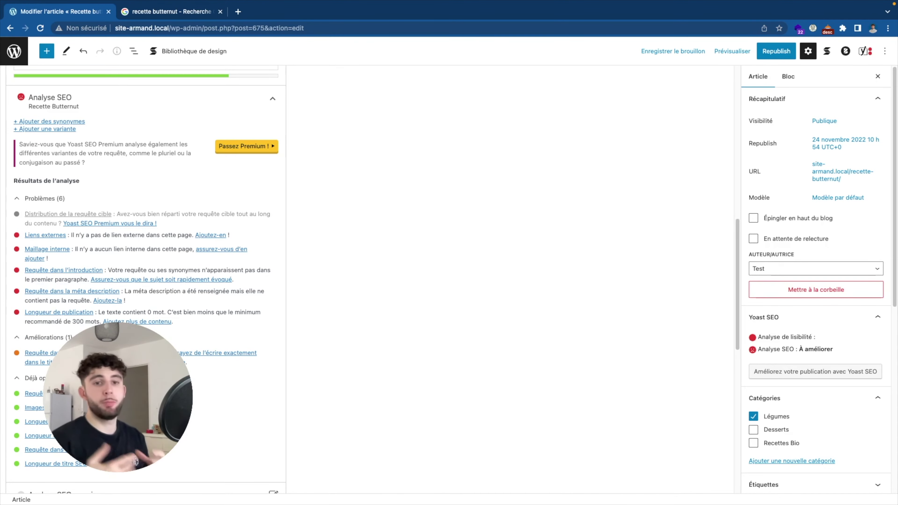
scroll(173, 286, up, 2)
scroll(173, 287, up, 10)
click(788, 77)
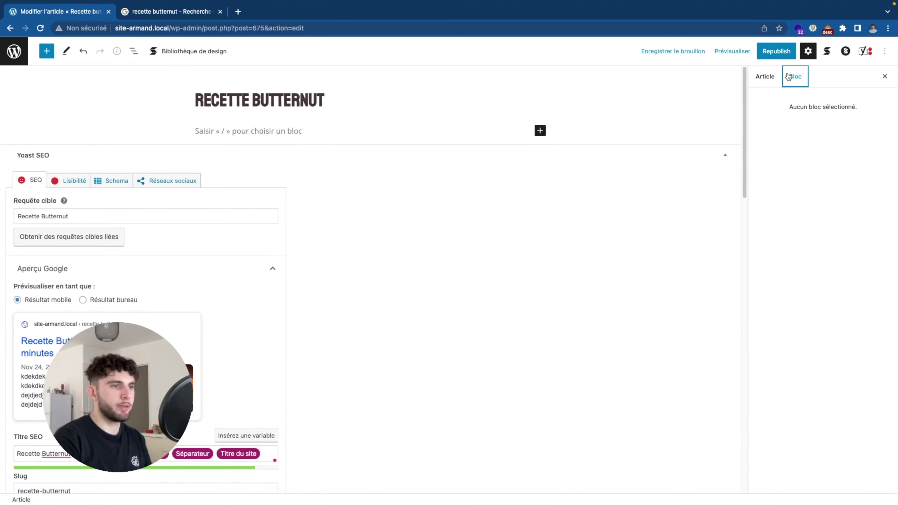
Back in Article settings, check the featured image's alt text 'Soupe-butternut-bio' without changing it.
click(765, 77)
scroll(802, 260, down, 8)
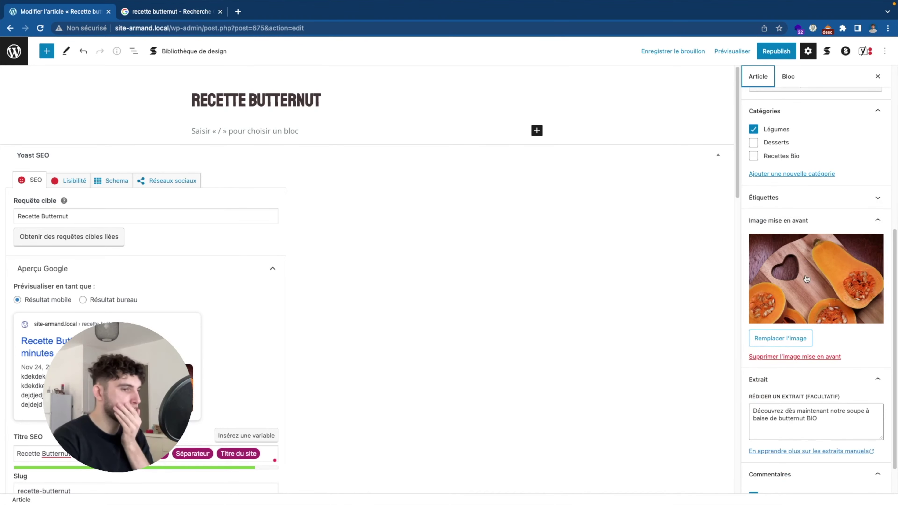
scroll(261, 102, down, 2)
scroll(260, 103, up, 2)
click(749, 279)
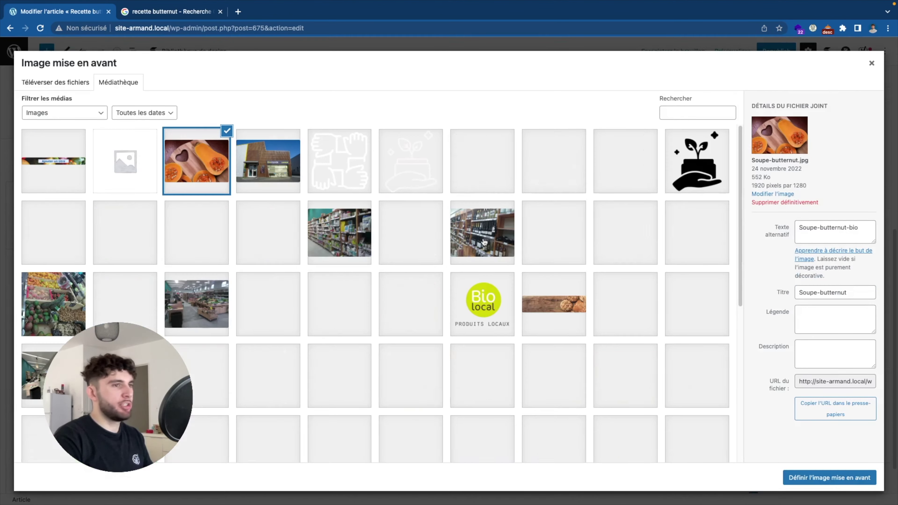
triple_click(796, 230)
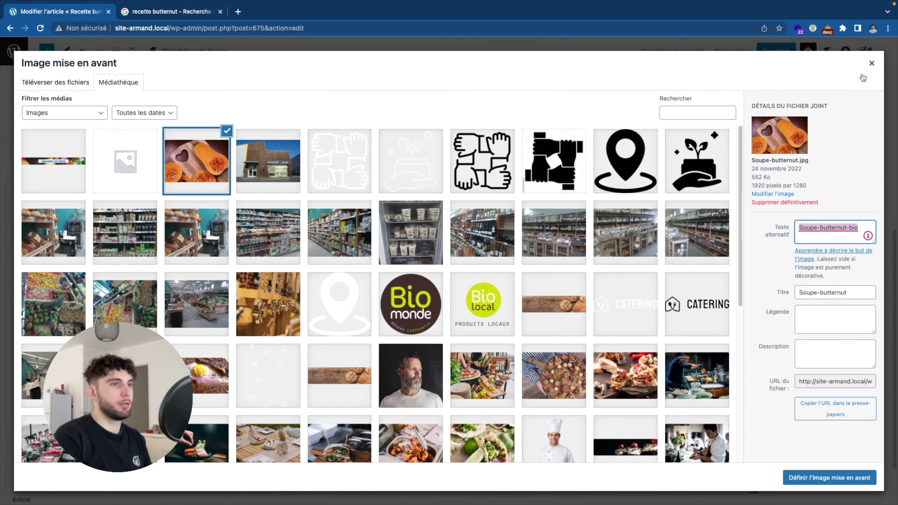
click(872, 63)
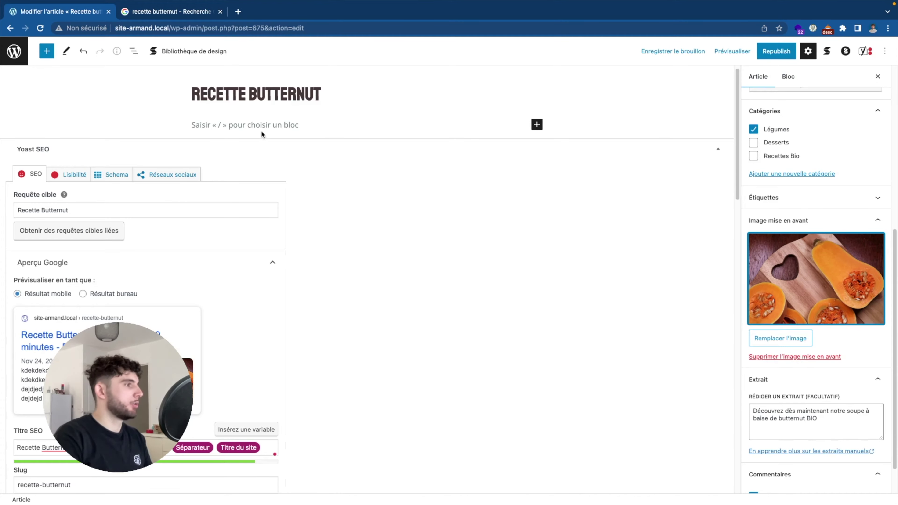
Add an Image block below the title and choose the butternut photo from the media library.
click(269, 126)
click(539, 124)
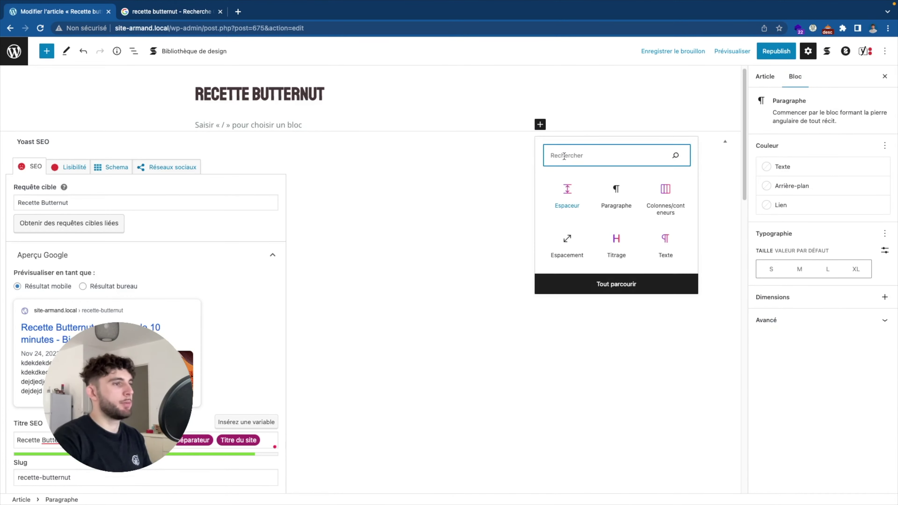
text(image)
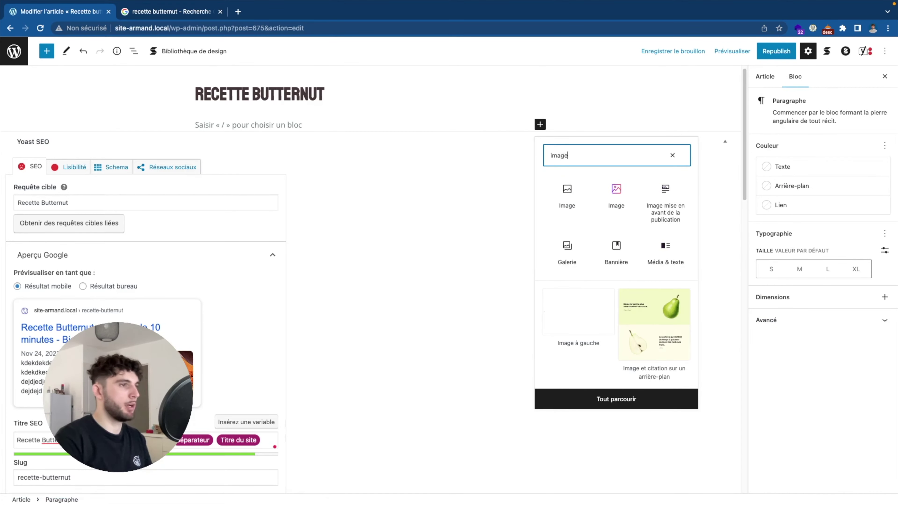
click(616, 193)
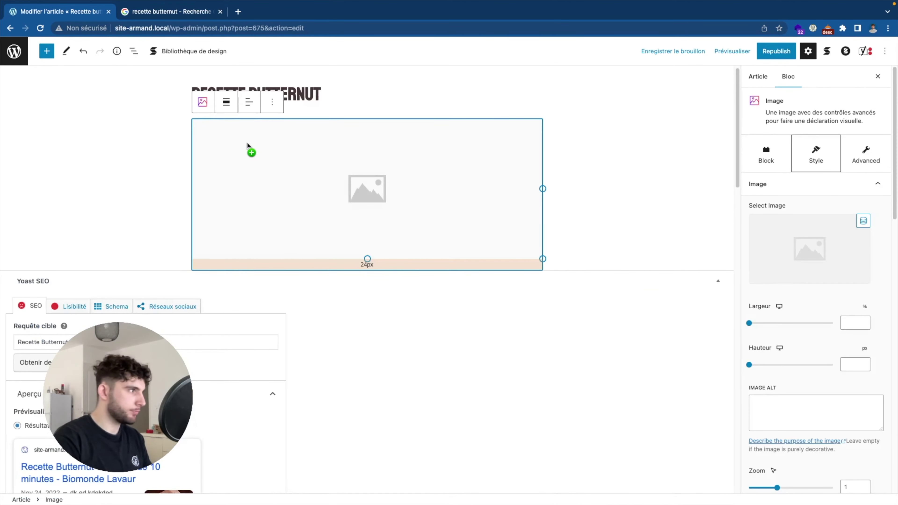
click(426, 173)
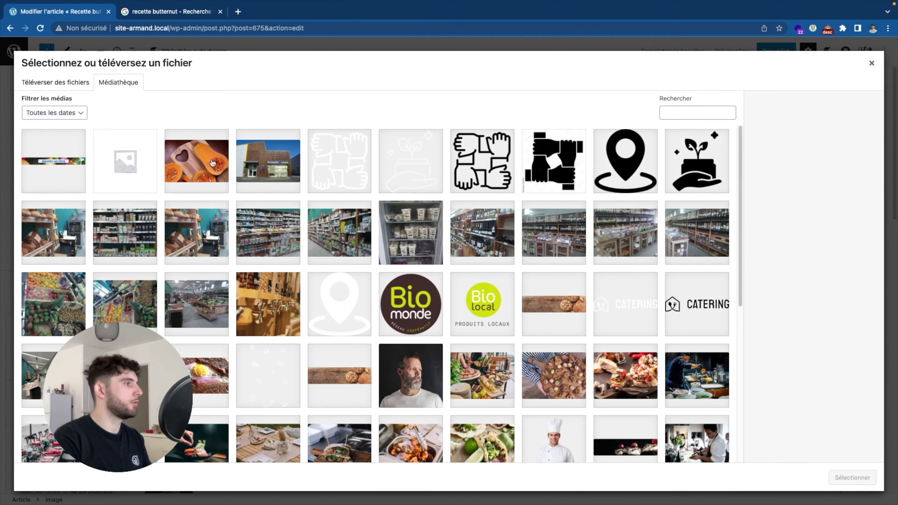
click(212, 163)
Set the photo's alt text to 'Recette Butternut' and insert it into the post.
double_click(824, 228)
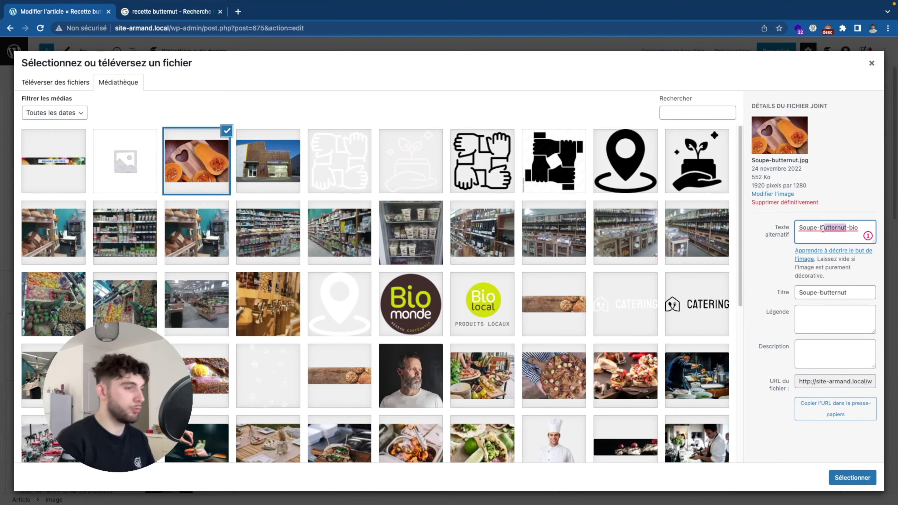
triple_click(823, 228)
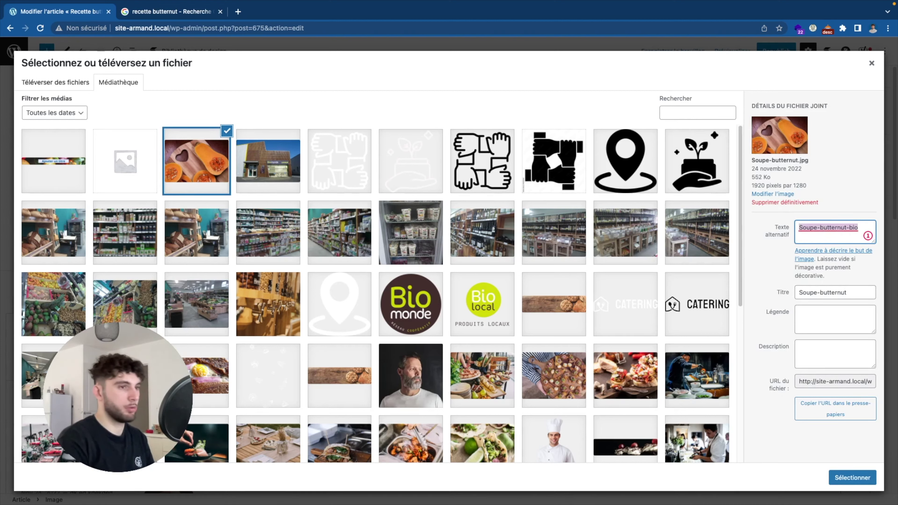
text(E)
text(e Buttu)
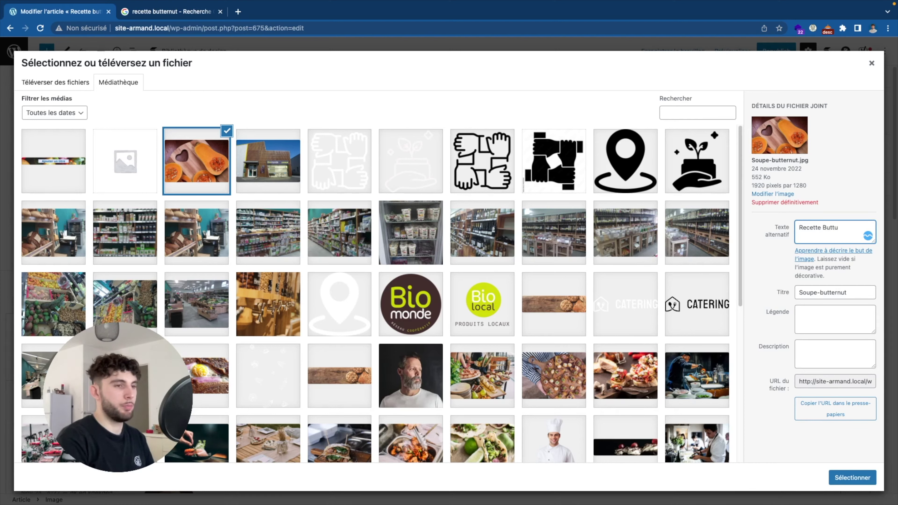
key(BackSpace)
text(ernut)
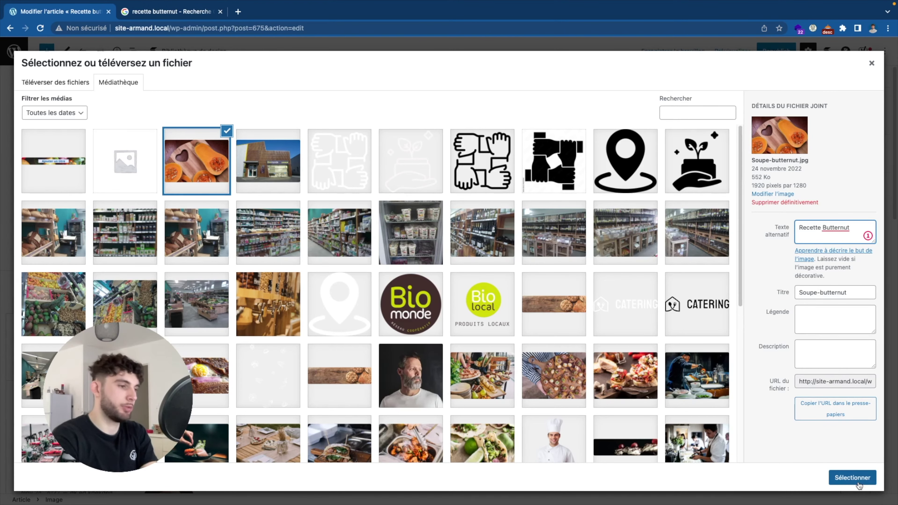
click(853, 477)
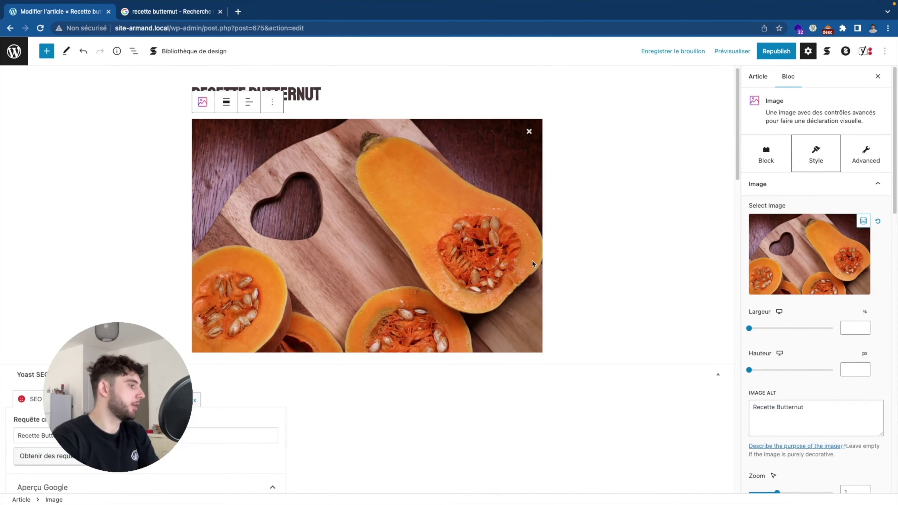
scroll(407, 235, down, 5)
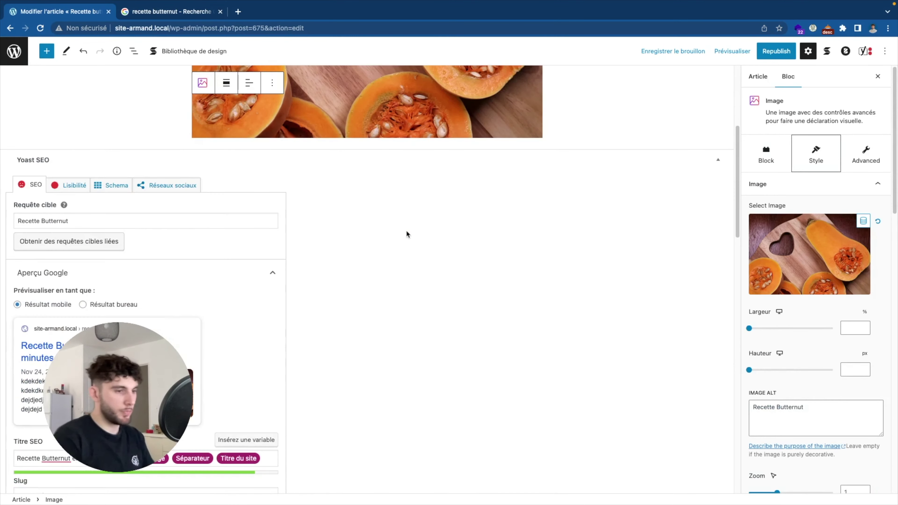
scroll(493, 308, down, 3)
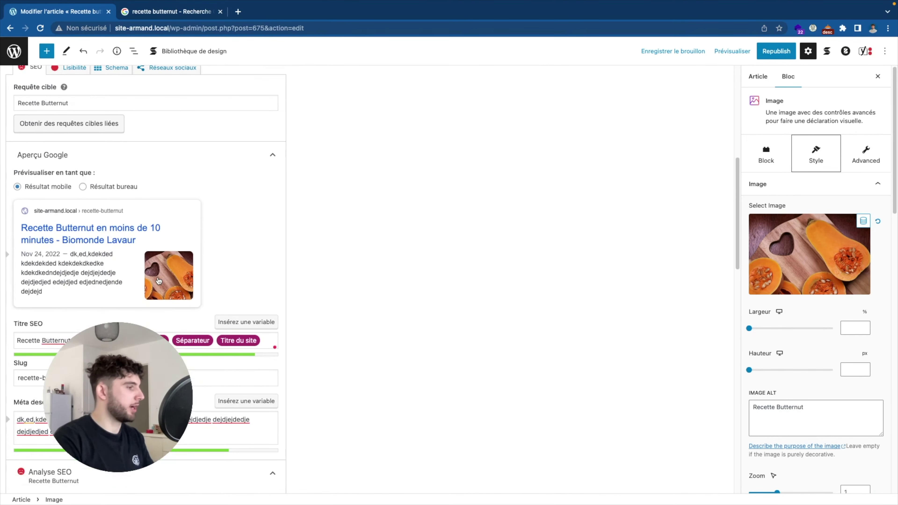
scroll(158, 282, down, 3)
scroll(158, 281, down, 3)
scroll(159, 281, down, 3)
scroll(158, 282, down, 2)
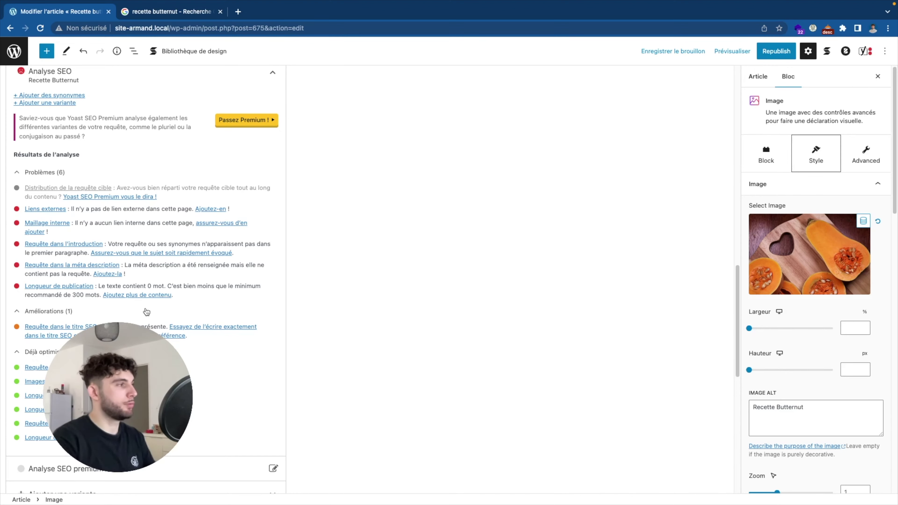
scroll(163, 187, up, 10)
scroll(162, 188, up, 1)
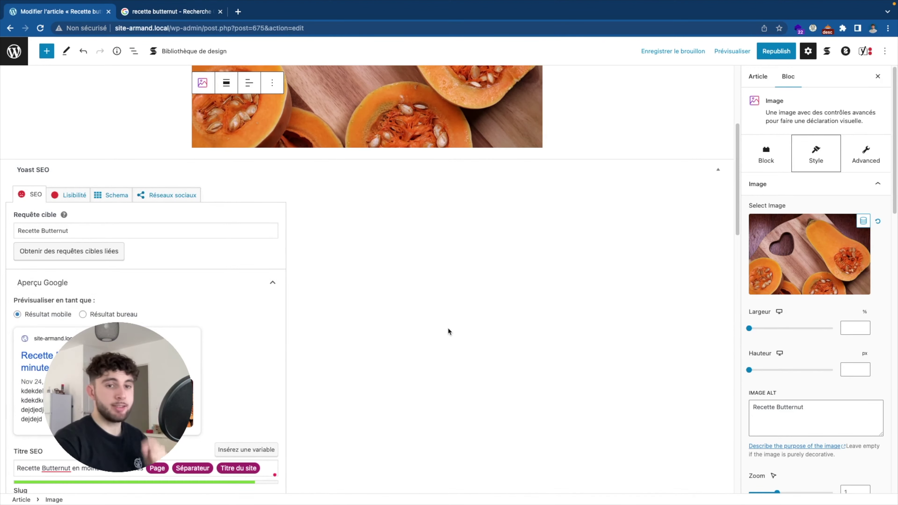
scroll(220, 287, down, 1)
scroll(234, 277, down, 5)
scroll(233, 277, down, 1)
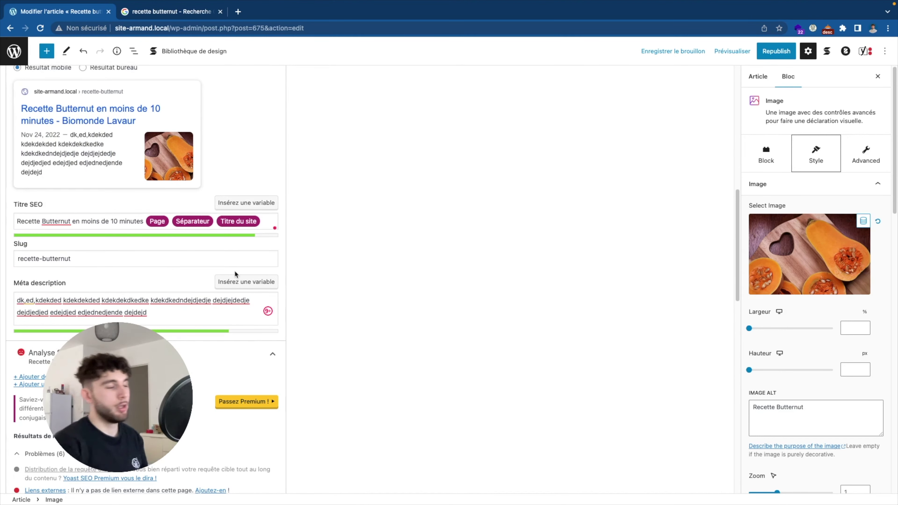
scroll(241, 298, down, 3)
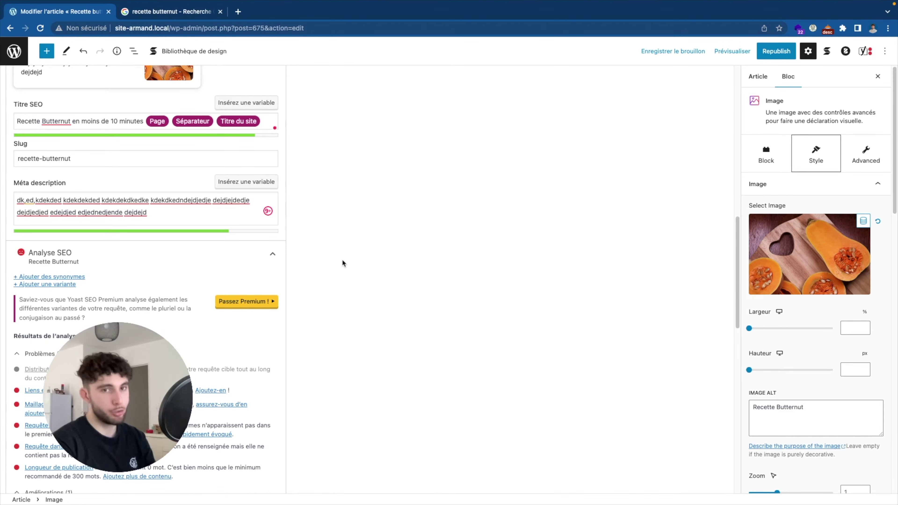
scroll(283, 141, up, 3)
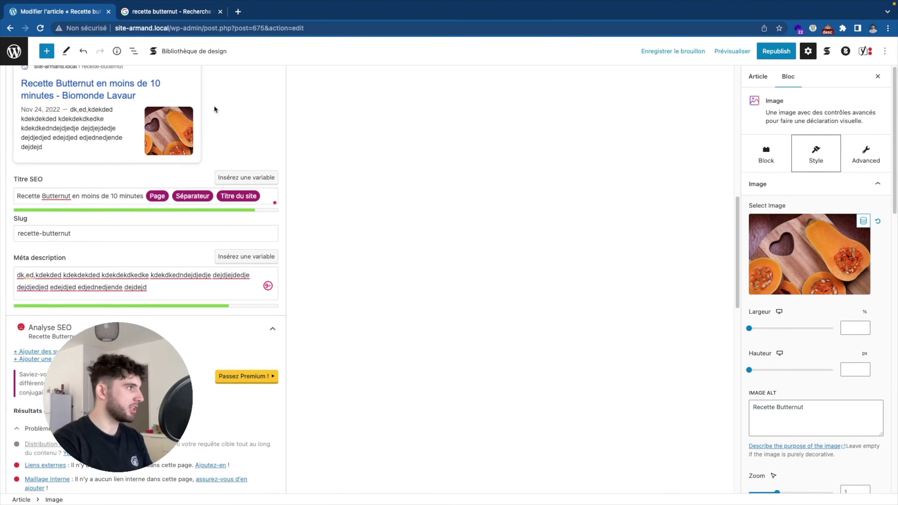
scroll(130, 121, up, 5)
scroll(130, 121, up, 3)
click(70, 99)
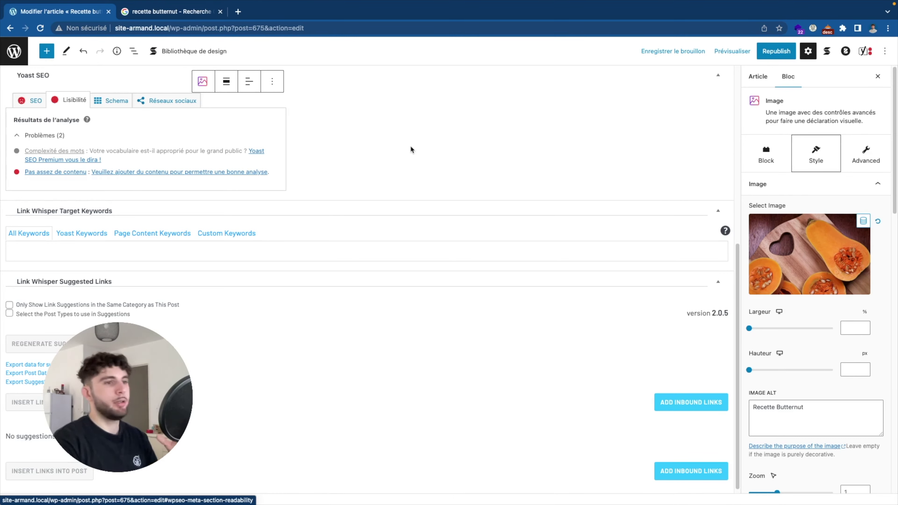
Scroll back up the post editor to the Yoast SEO box.
scroll(411, 150, up, 3)
scroll(401, 160, up, 3)
scroll(212, 248, up, 1)
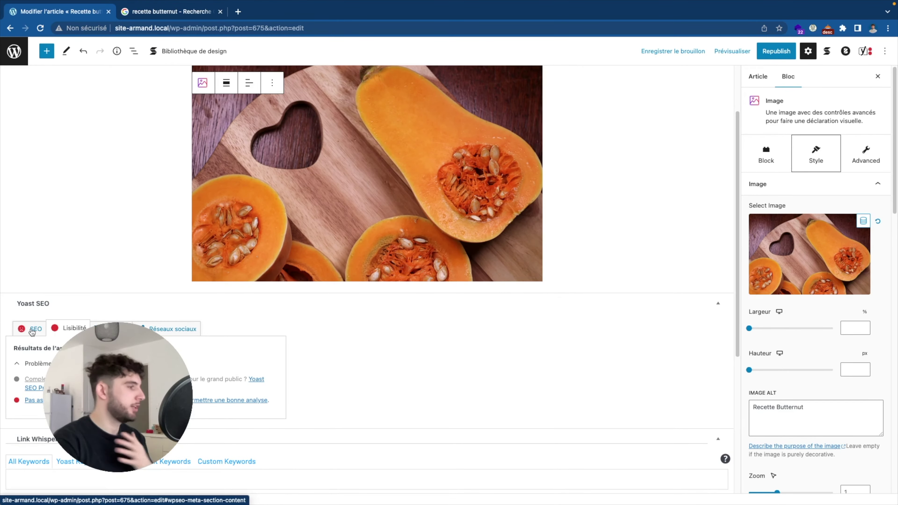
Show the SEO tab and scroll through the Google preview and SEO analysis results.
click(32, 329)
scroll(110, 321, down, 2)
scroll(109, 320, down, 1)
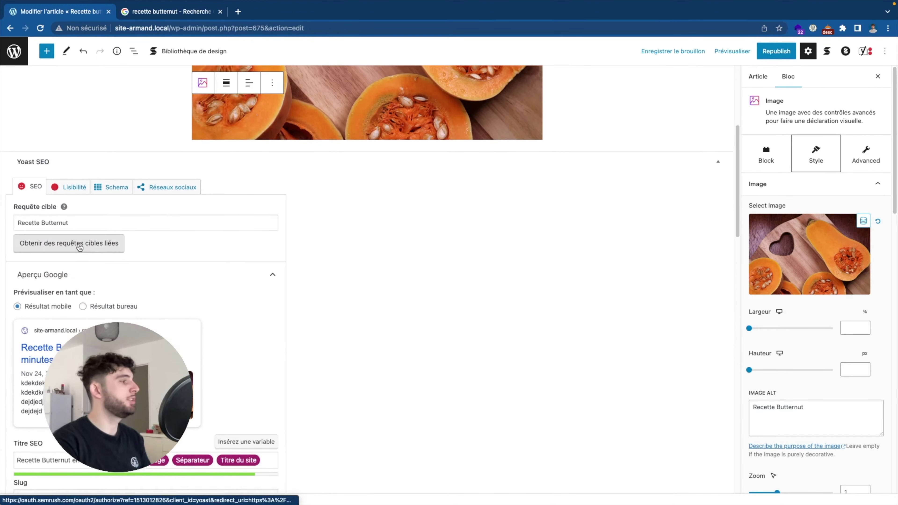
scroll(136, 232, down, 4)
scroll(138, 231, down, 1)
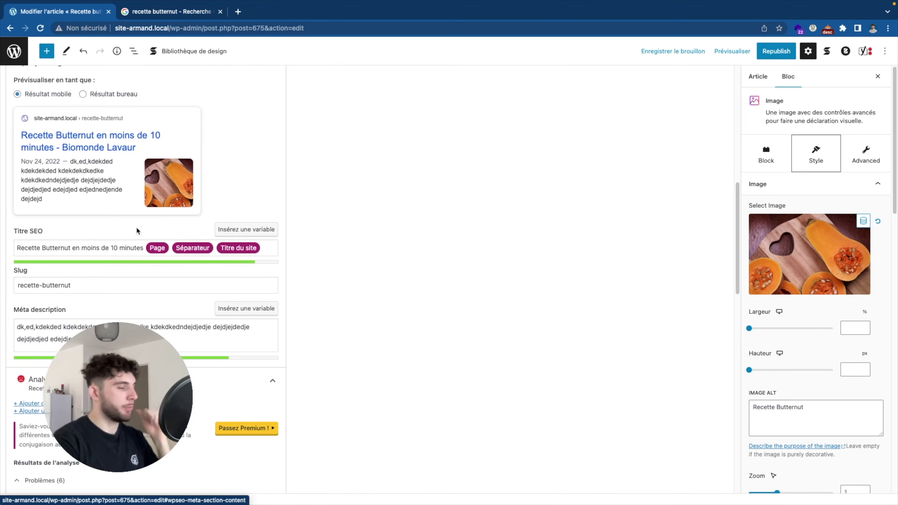
scroll(154, 225, down, 2)
scroll(146, 235, down, 2)
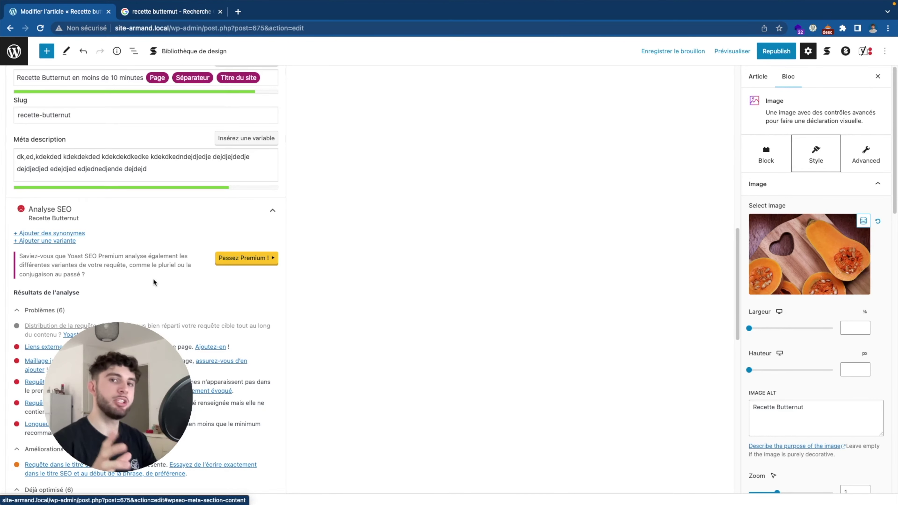
scroll(293, 228, up, 5)
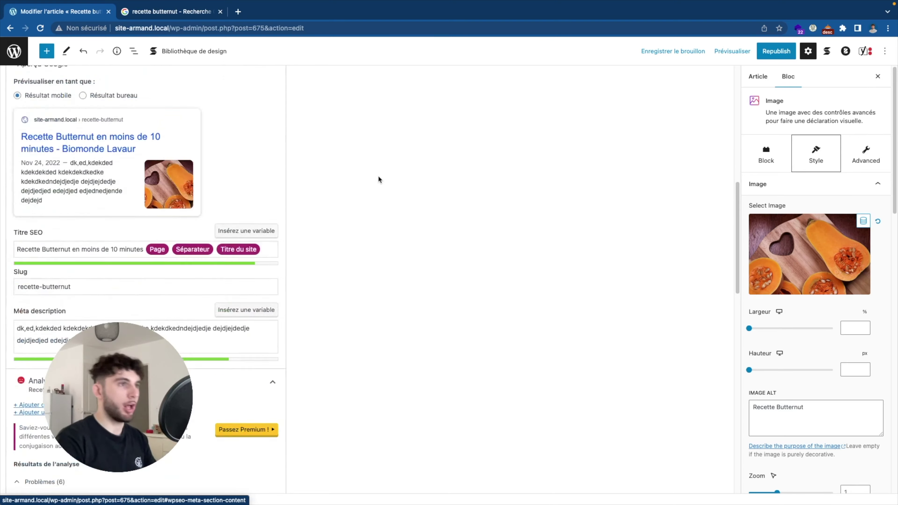
scroll(379, 178, up, 10)
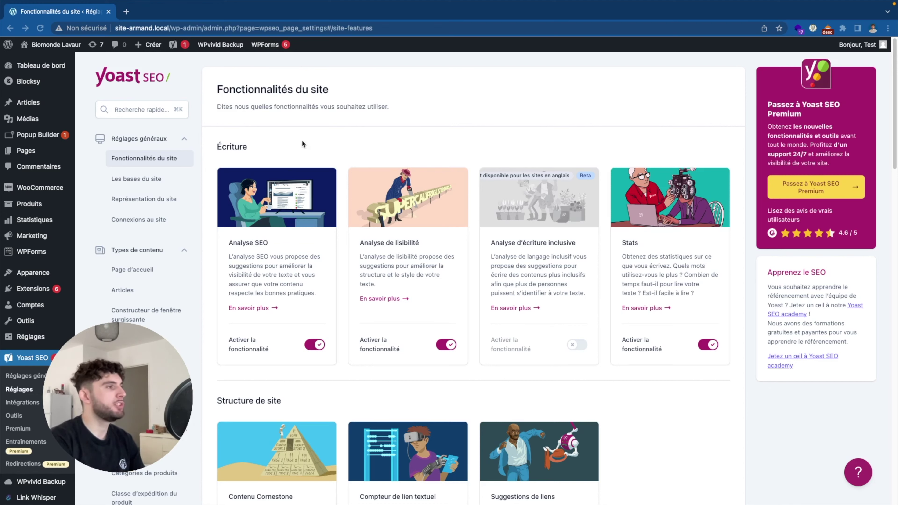
scroll(302, 123, down, 2)
scroll(303, 126, down, 1)
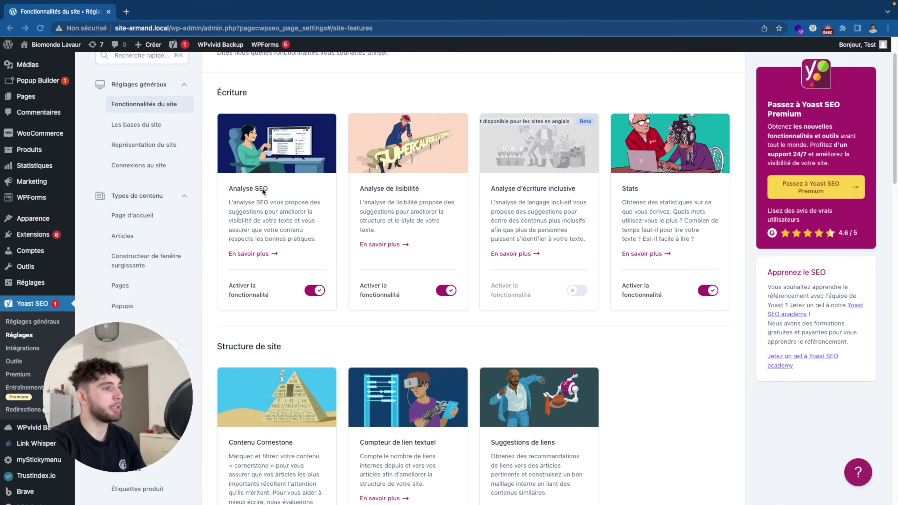
scroll(322, 184, down, 5)
scroll(389, 241, down, 3)
scroll(407, 248, down, 1)
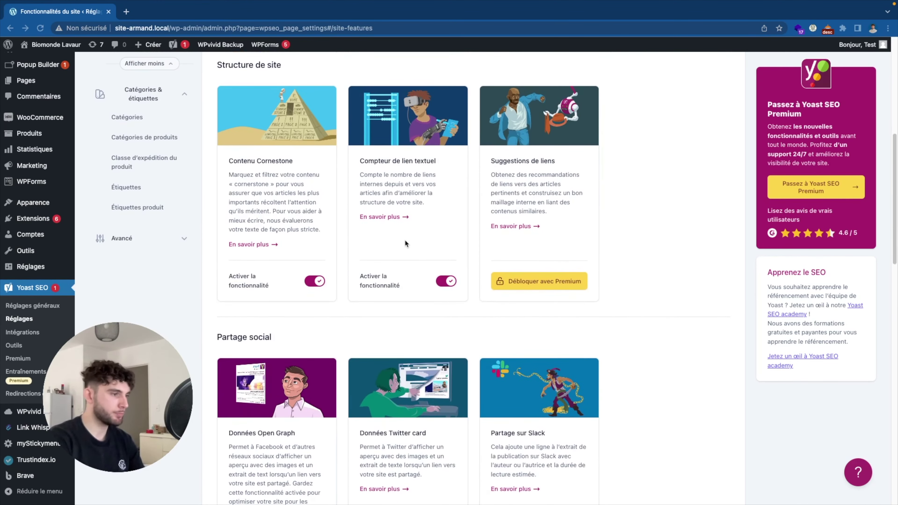
scroll(321, 189, down, 2)
scroll(322, 189, up, 3)
scroll(320, 198, up, 1)
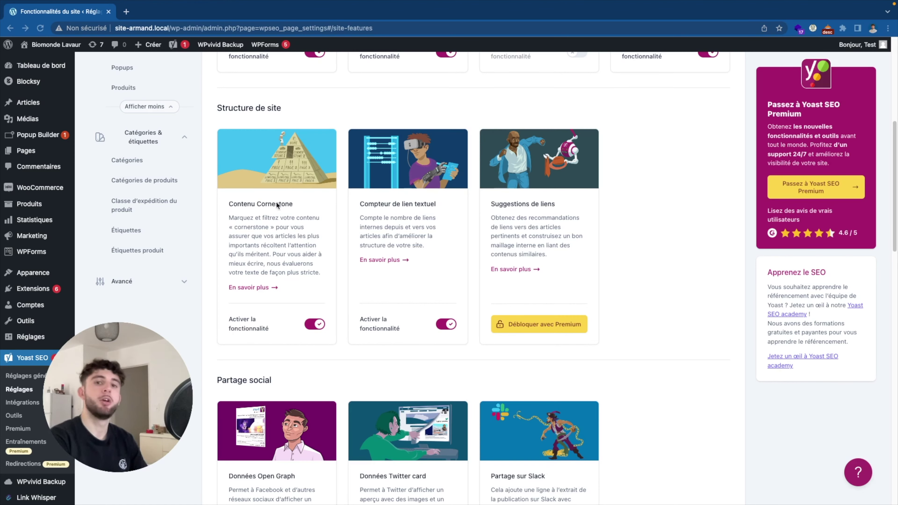
scroll(277, 204, down, 5)
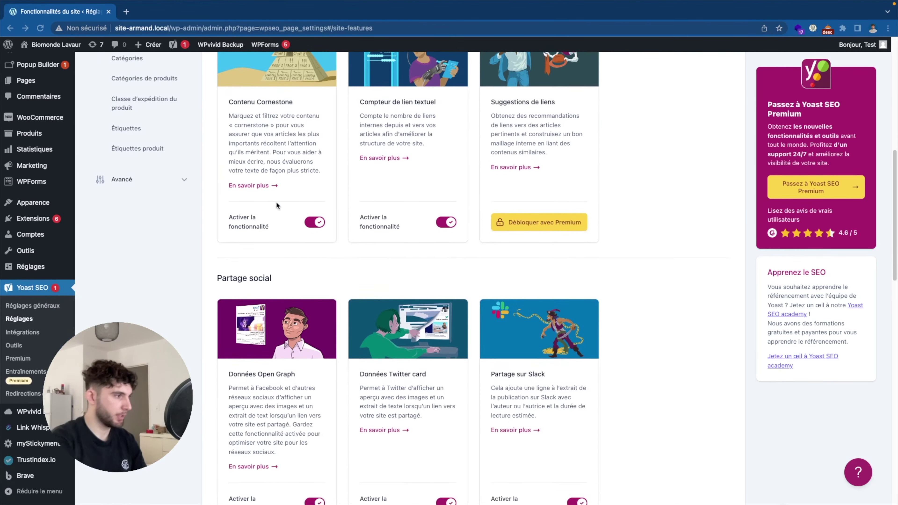
scroll(277, 204, down, 2)
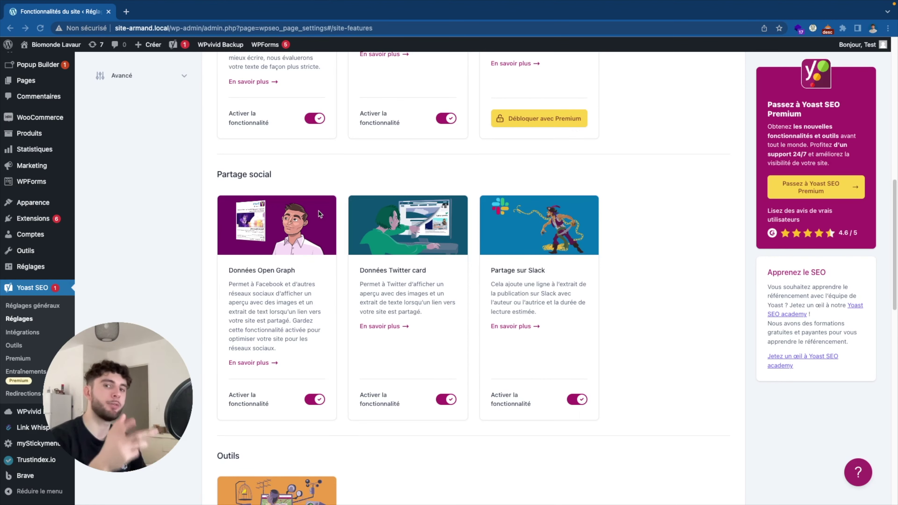
scroll(319, 213, down, 3)
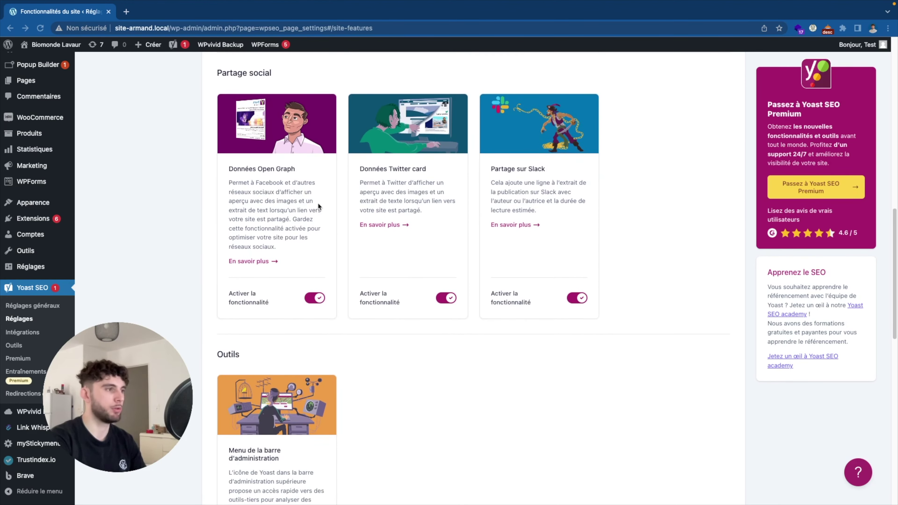
scroll(312, 286, down, 2)
scroll(448, 286, down, 3)
scroll(447, 287, down, 3)
scroll(447, 287, down, 2)
scroll(447, 287, down, 5)
scroll(447, 287, down, 2)
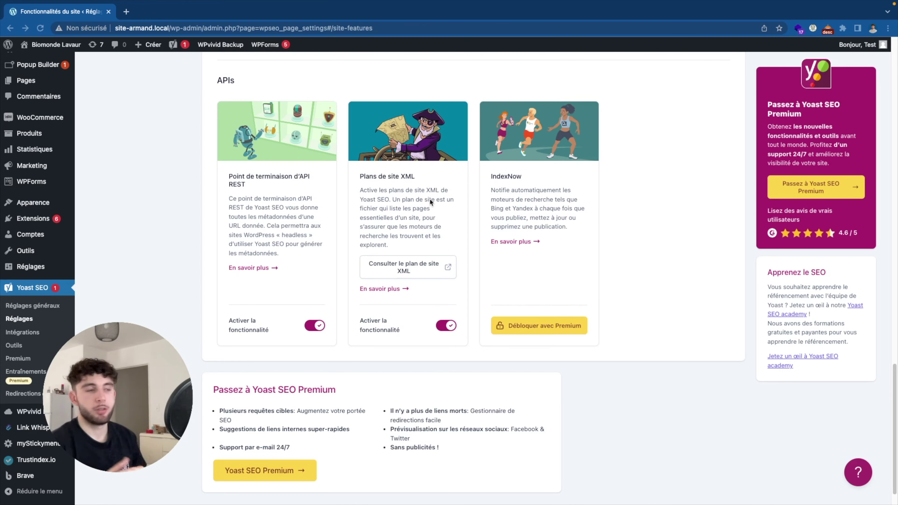
click(430, 276)
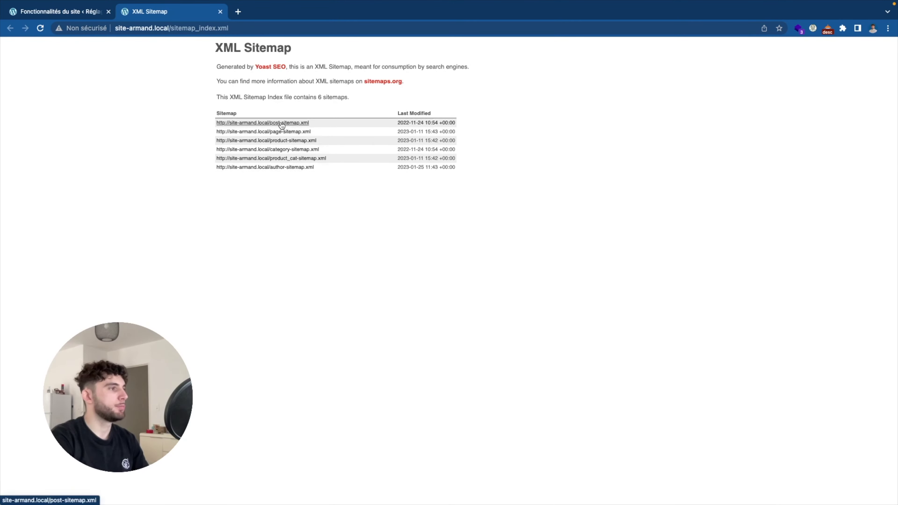
click(269, 131)
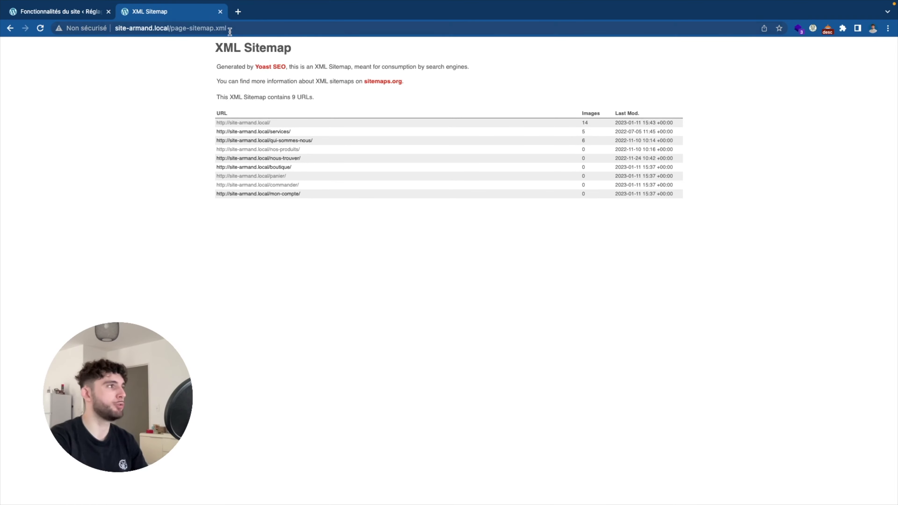
drag(230, 32, 115, 28)
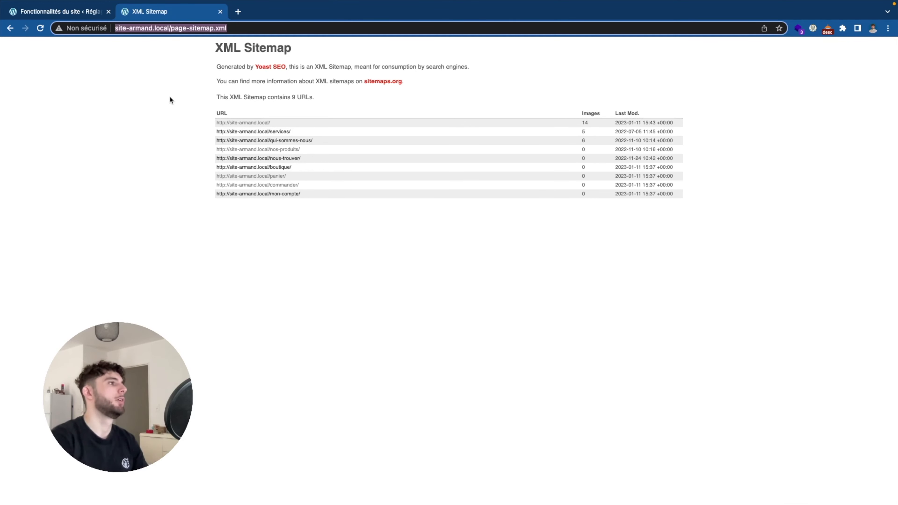
drag(214, 49, 329, 56)
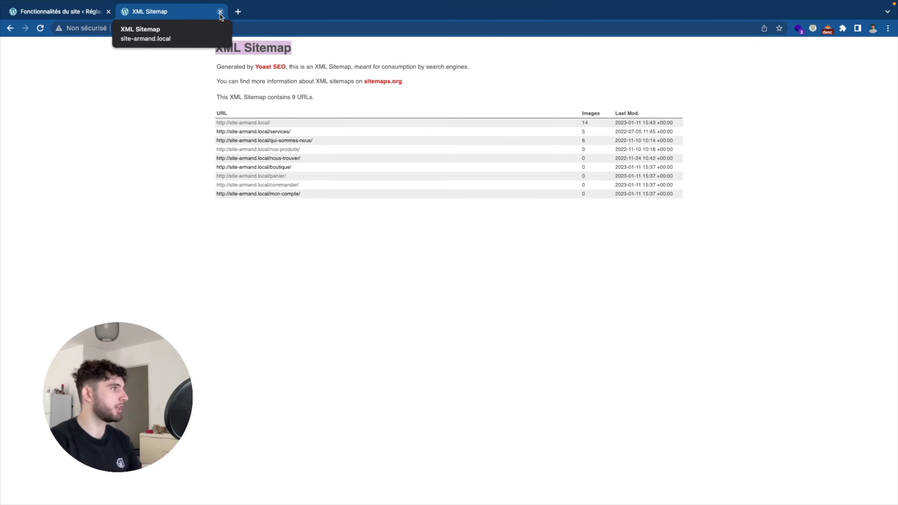
click(220, 12)
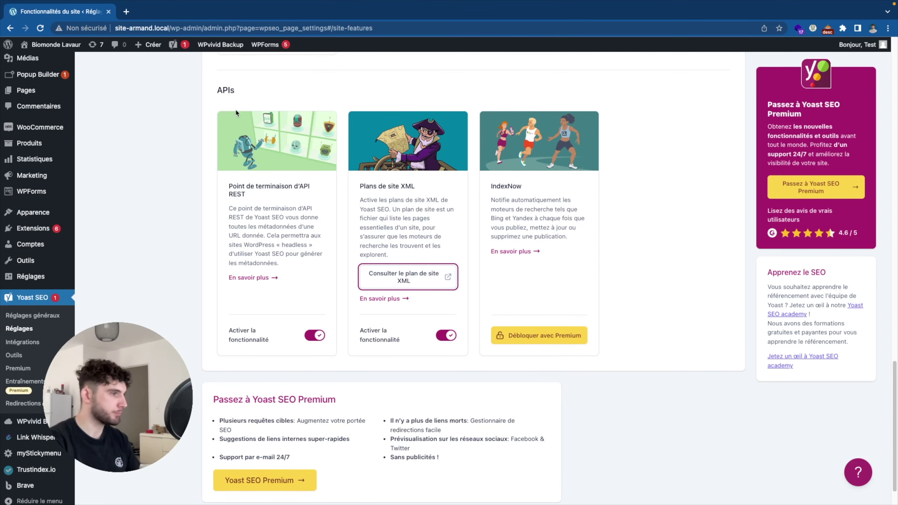
In Les bases du site, choose the en dash (–) as the title separator.
scroll(235, 109, up, 2)
scroll(236, 110, up, 8)
scroll(240, 108, up, 7)
scroll(244, 108, up, 10)
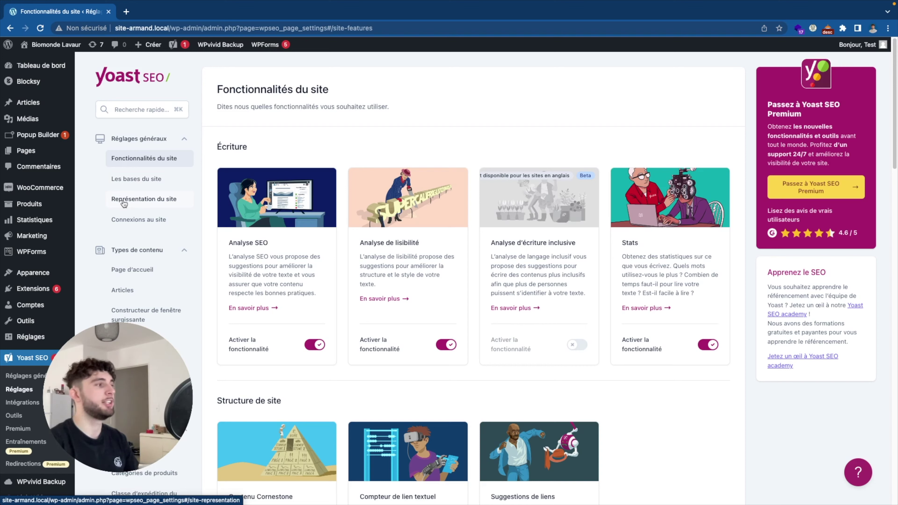
click(136, 178)
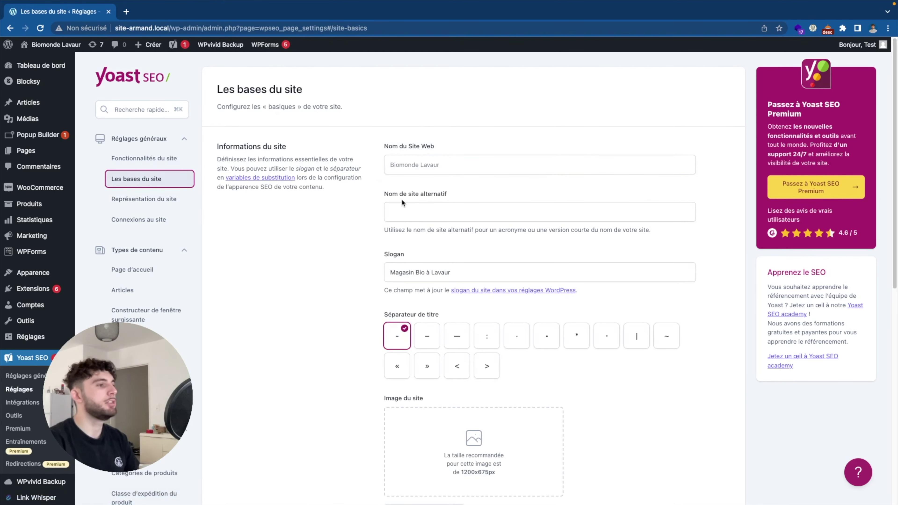
scroll(401, 201, down, 3)
click(425, 283)
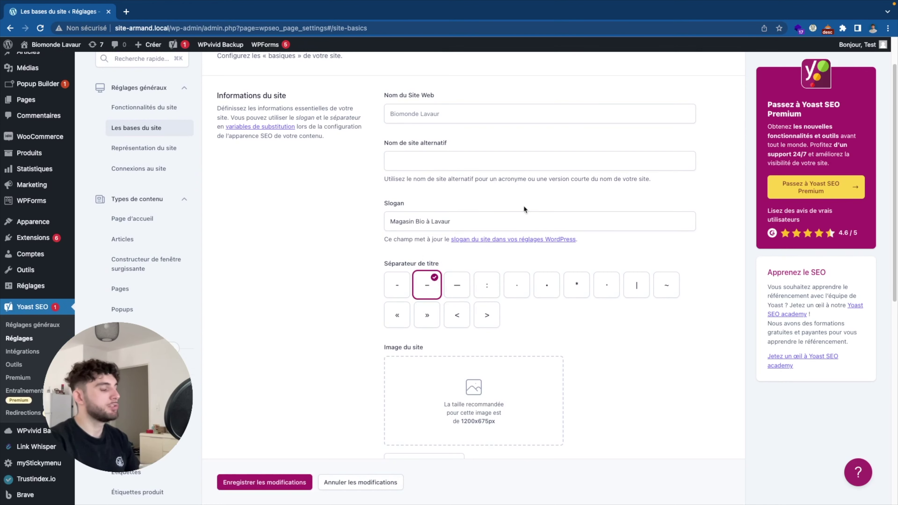
scroll(524, 209, down, 6)
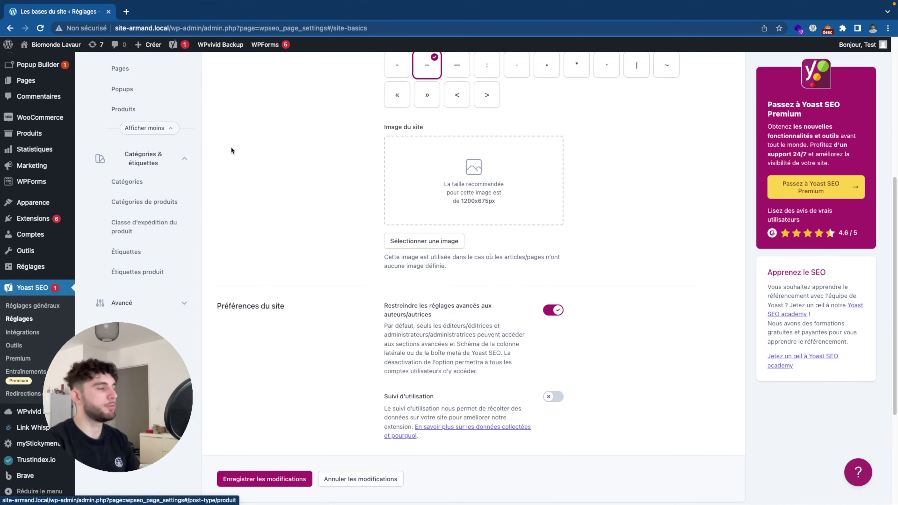
scroll(156, 164, up, 5)
Review the Page d'accueil and Articles SEO title templates, then go to Produits.
click(154, 164)
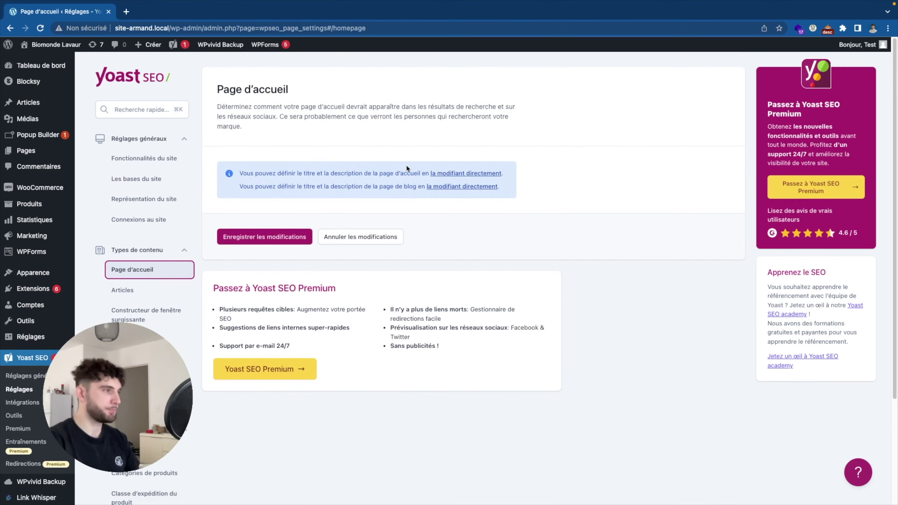
click(138, 292)
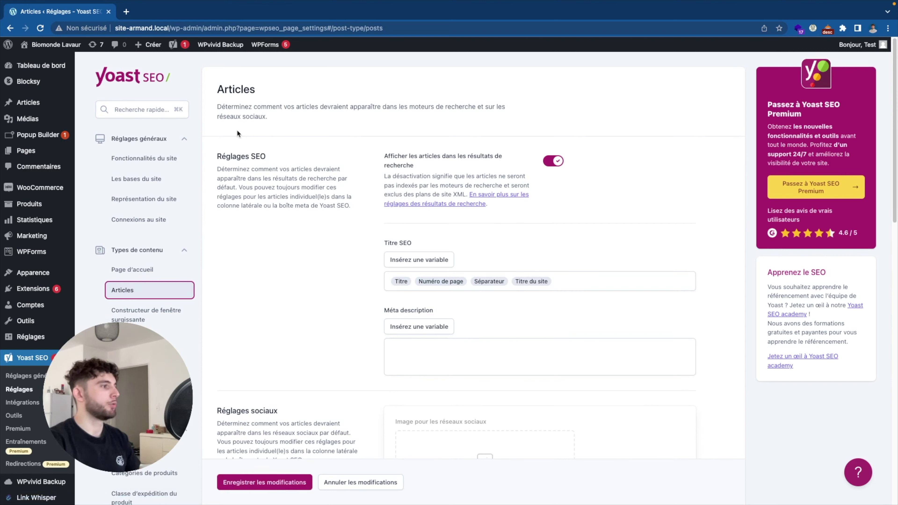
click(426, 281)
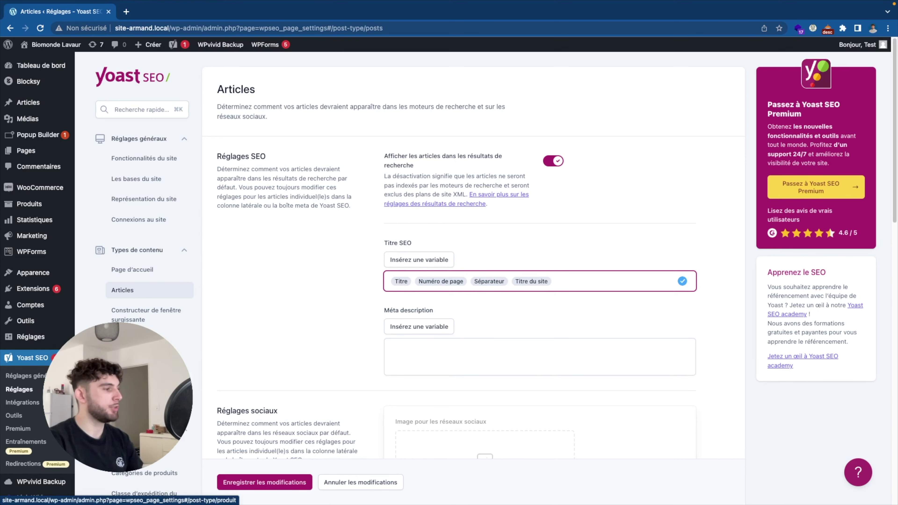
click(123, 361)
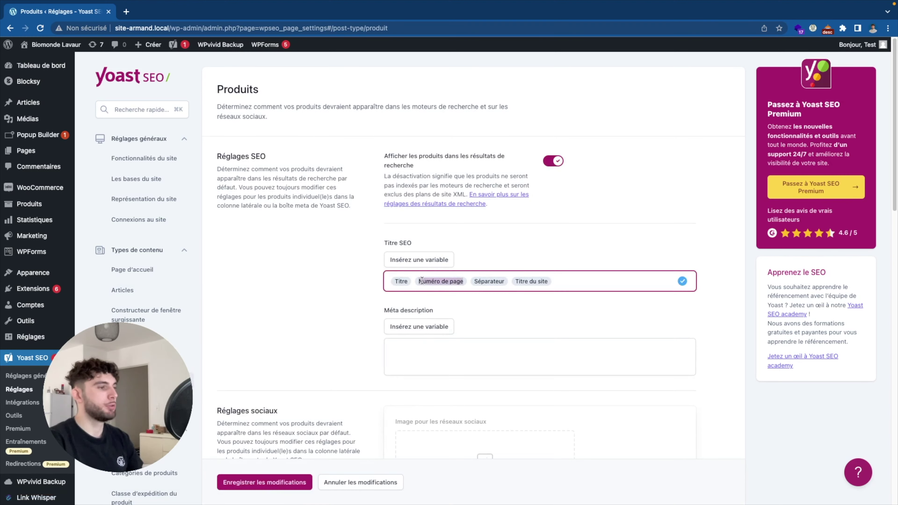
Delete the Numéro de page and Séparateur variables from the product SEO title template.
click(433, 344)
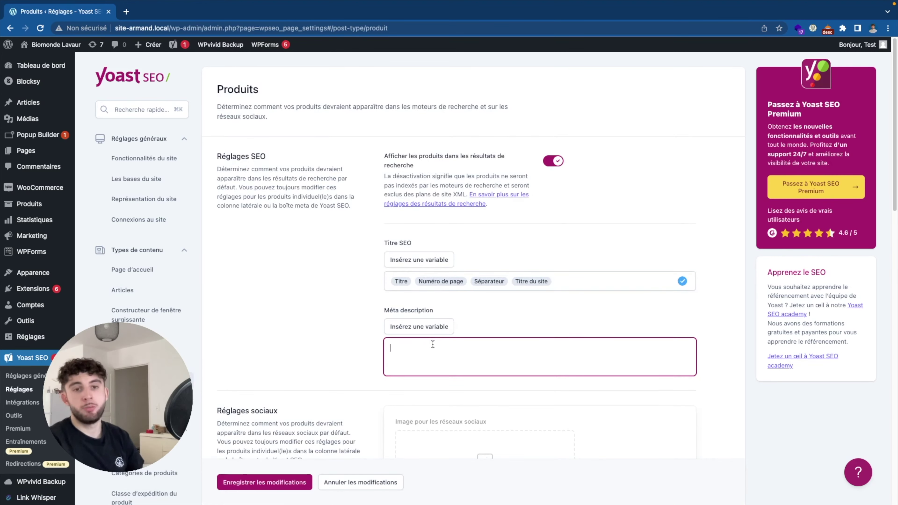
click(420, 287)
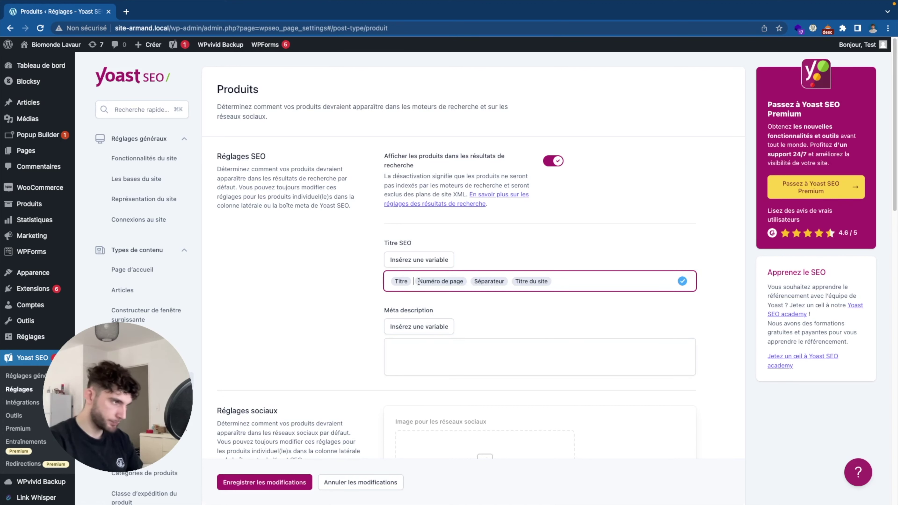
double_click(439, 281)
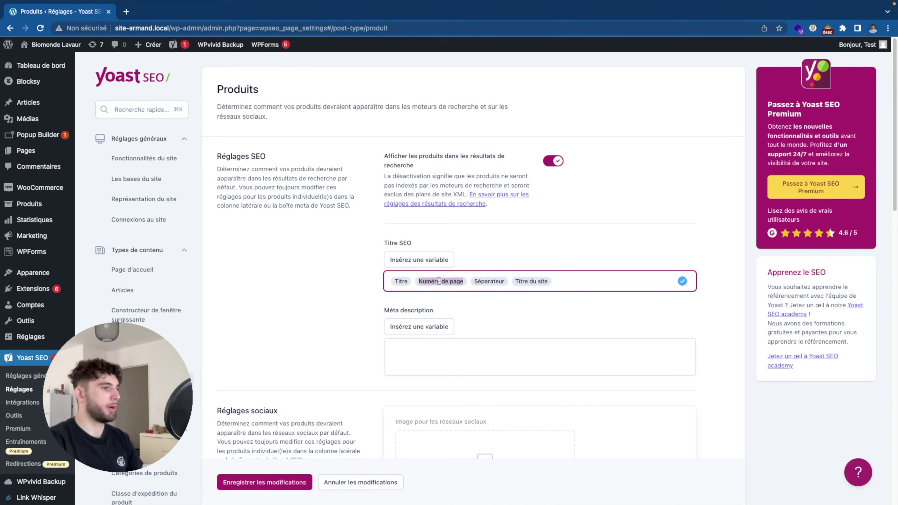
key(BackSpace)
key(shift+Right)
key(BackSpace)
double_click(443, 284)
Add a dash and re-insert Titre so the product title reads Titre – Titre du site.
click(422, 282)
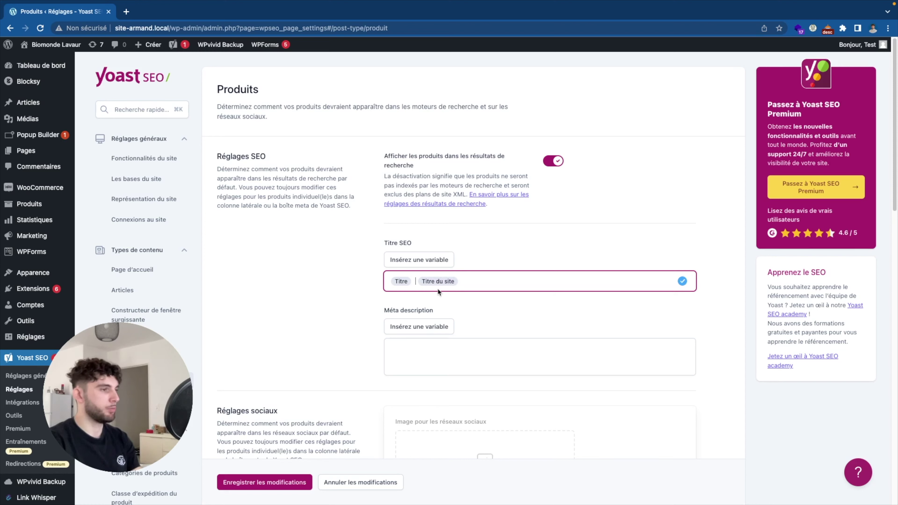
text(-)
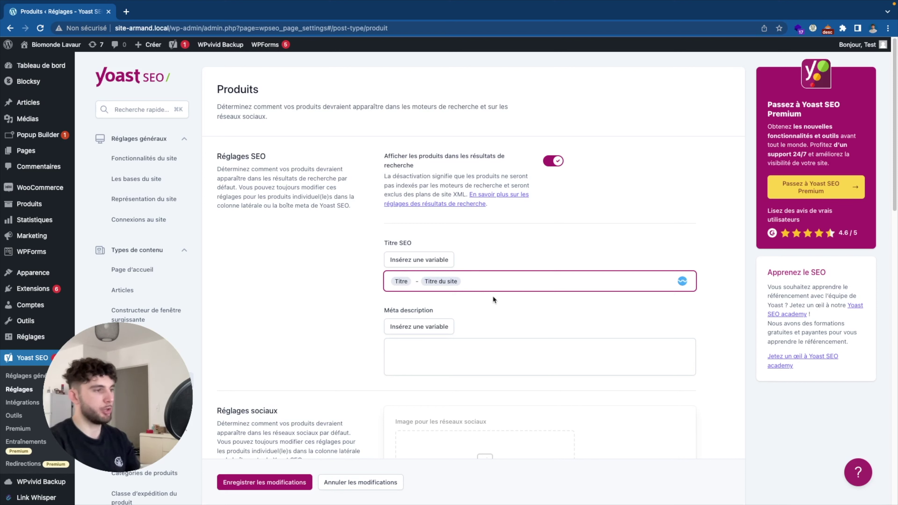
double_click(397, 280)
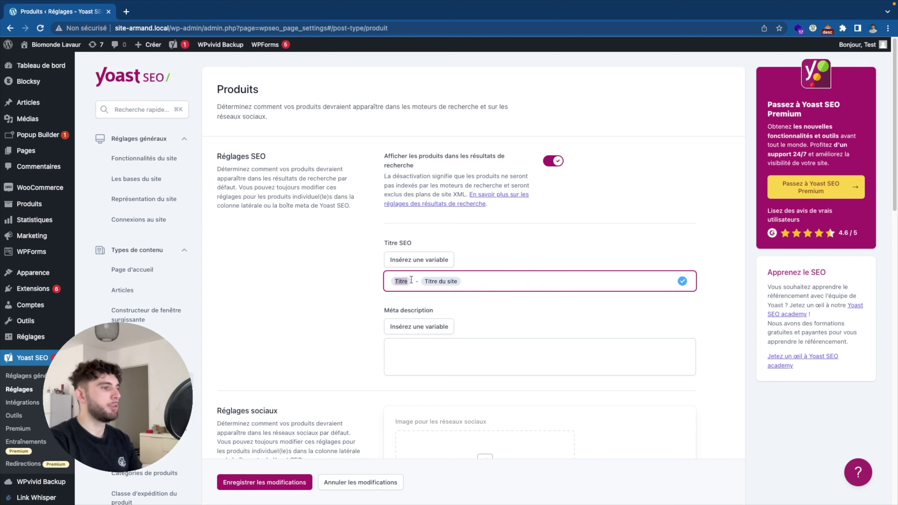
text(%)
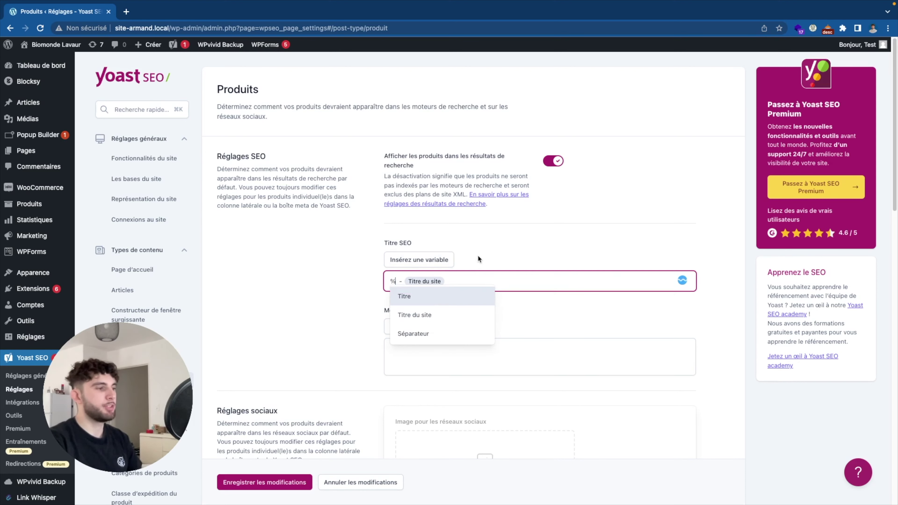
click(492, 258)
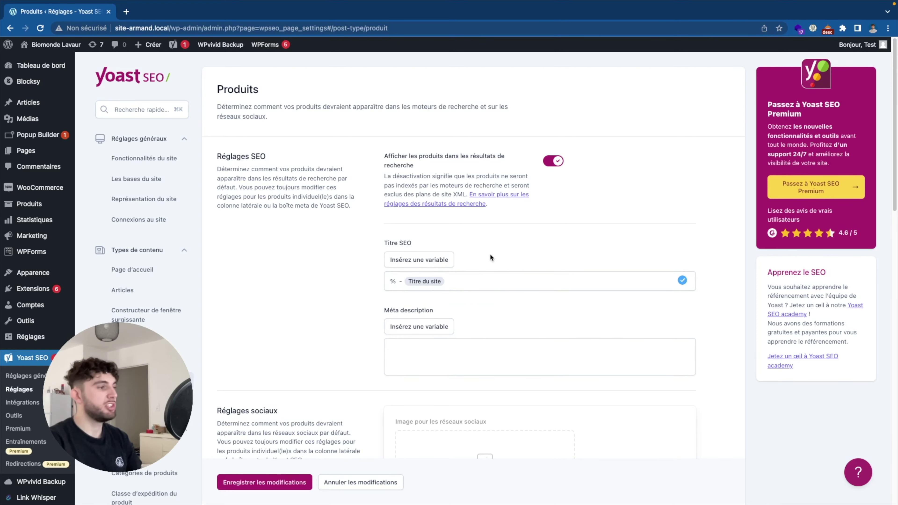
click(394, 281)
click(394, 281)
click(402, 296)
click(434, 345)
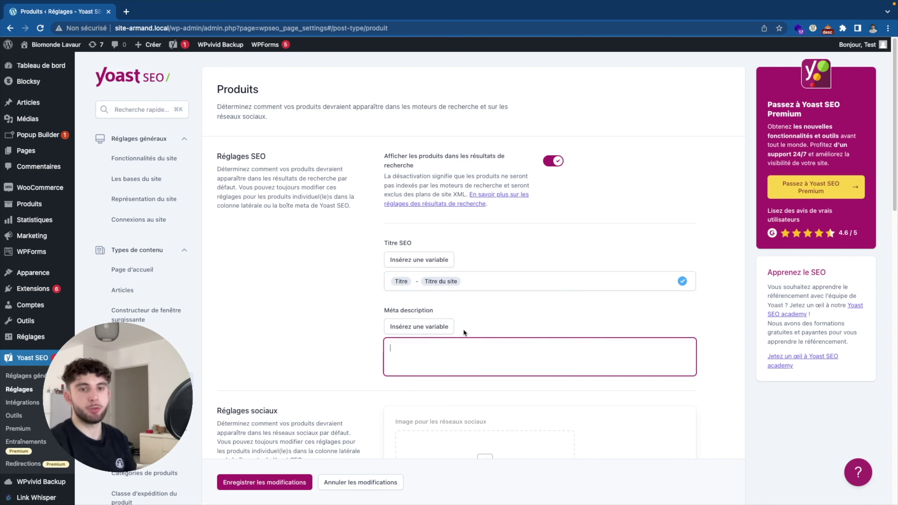
Write 'Découvrez' + Titre variable + '/ Livraison Gratuite / Made in France' as the product meta description.
text(Découvrez )
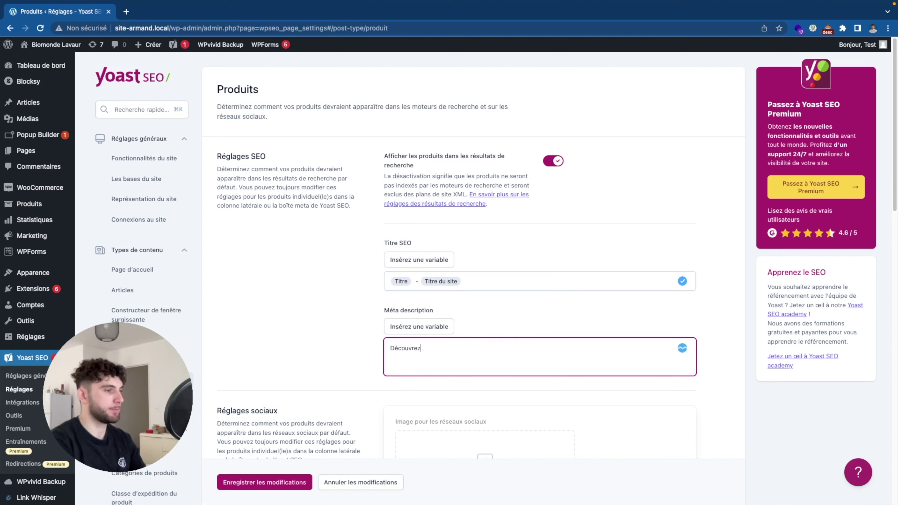
text(%)
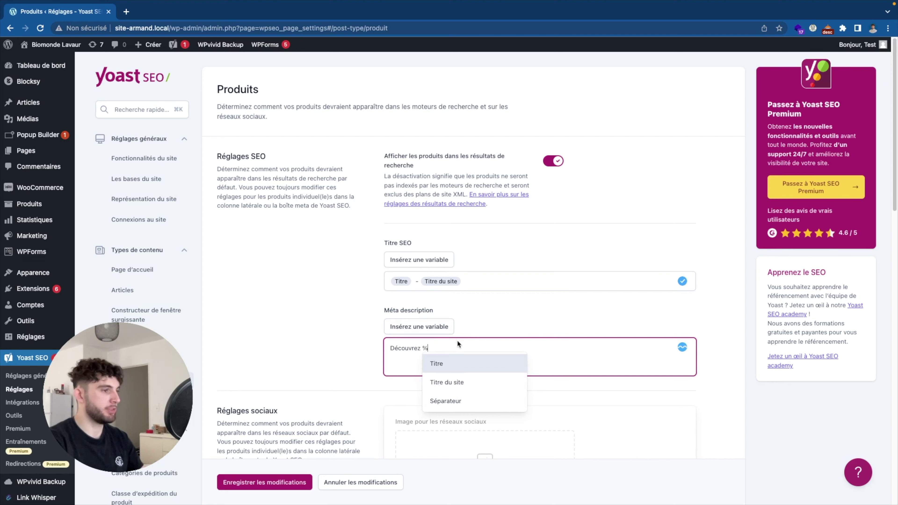
click(458, 362)
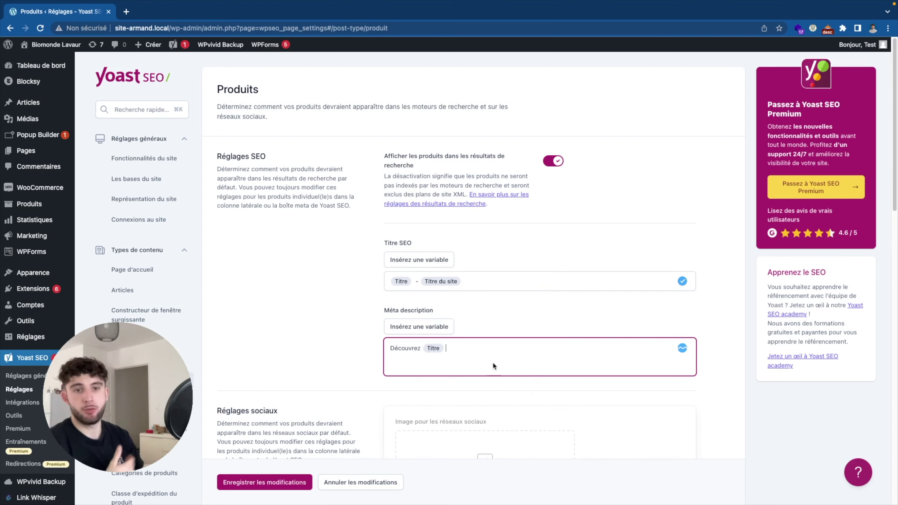
text(:)
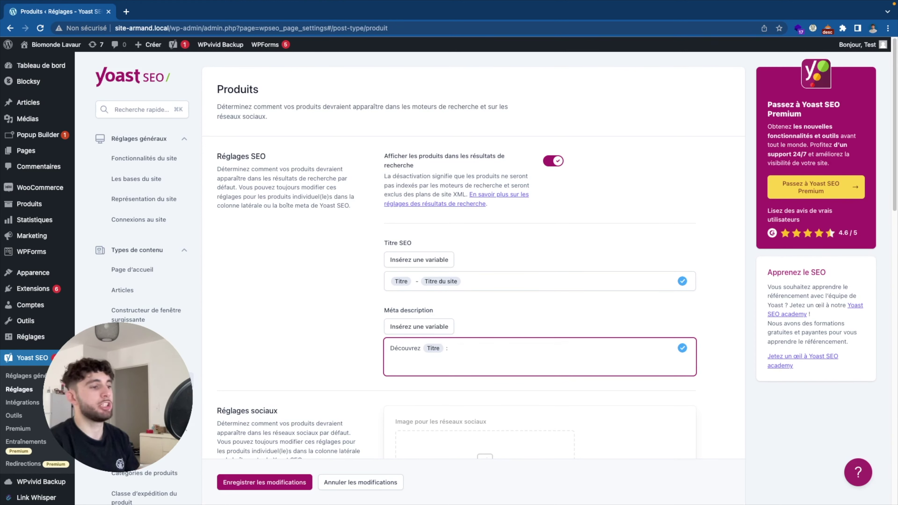
key(BackSpace)
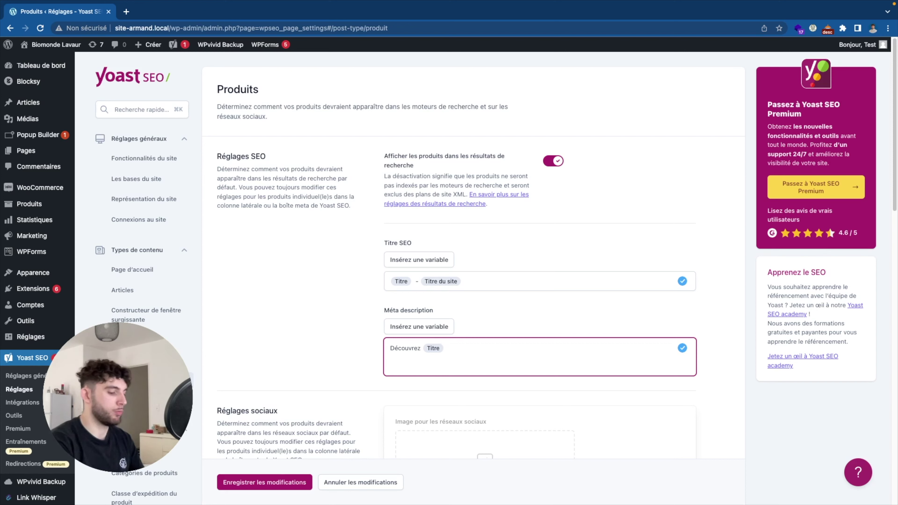
text(Livraison Gratuite / Made in France)
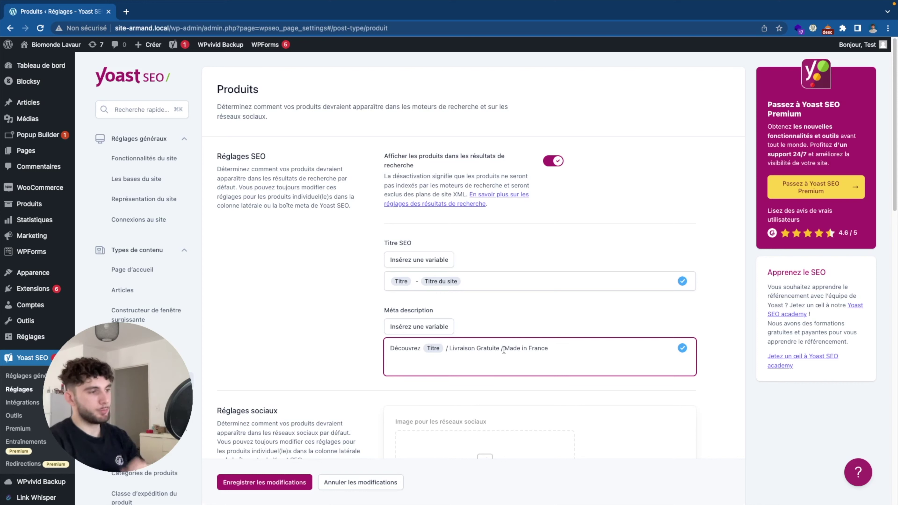
key(ctrl+a)
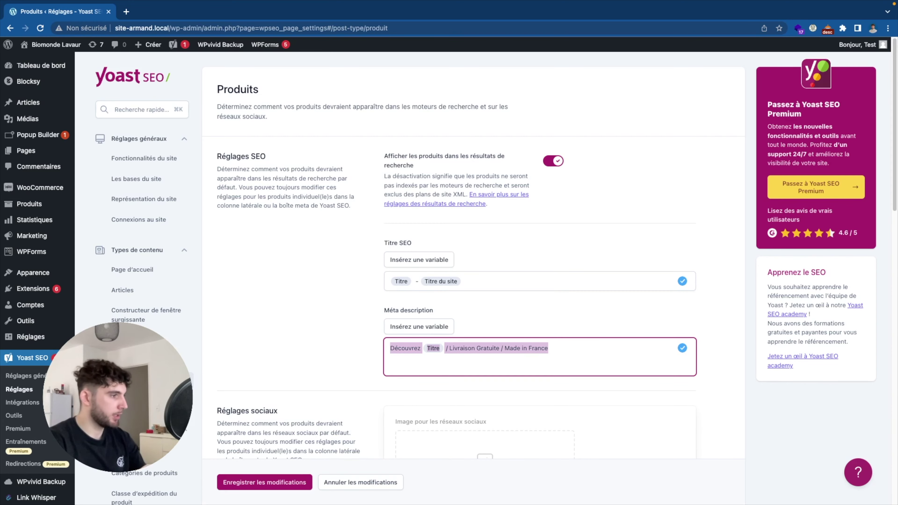
scroll(152, 361, down, 3)
click(148, 361)
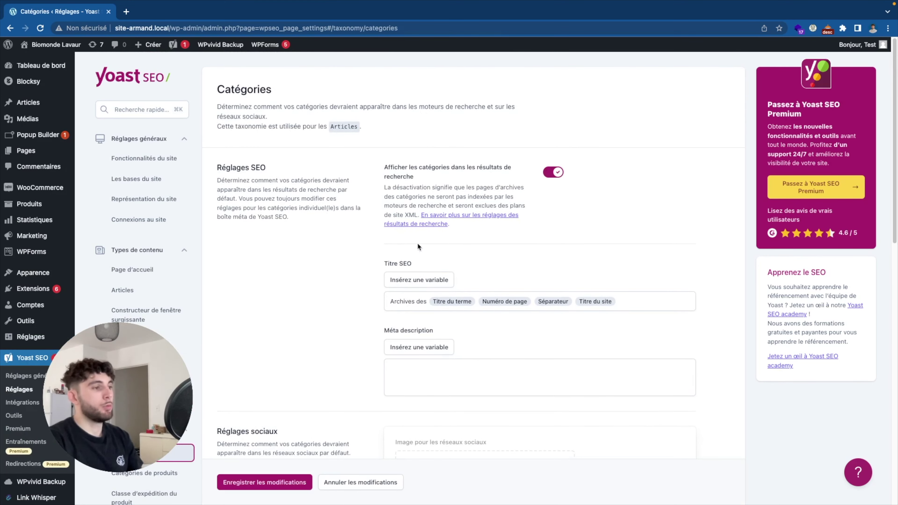
Replace 'Archives des' with 'Nos articles sur' in the category SEO title.
click(429, 302)
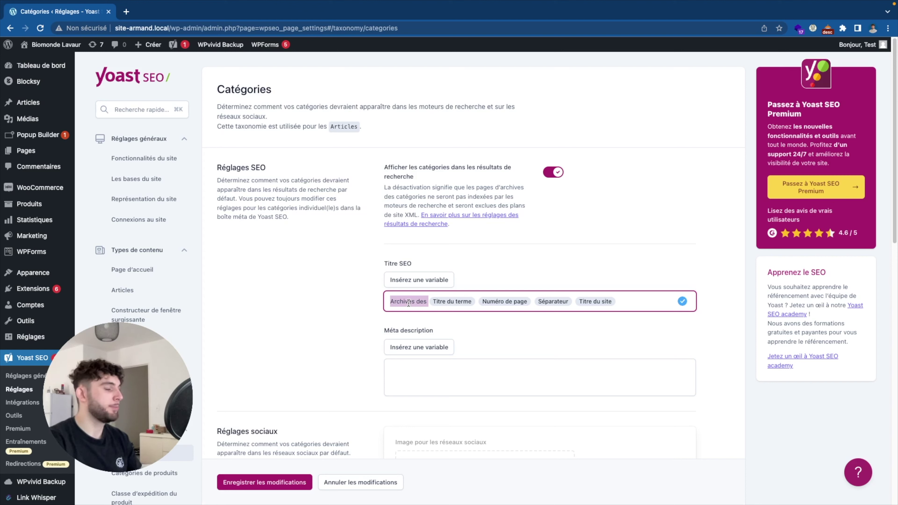
text(M)
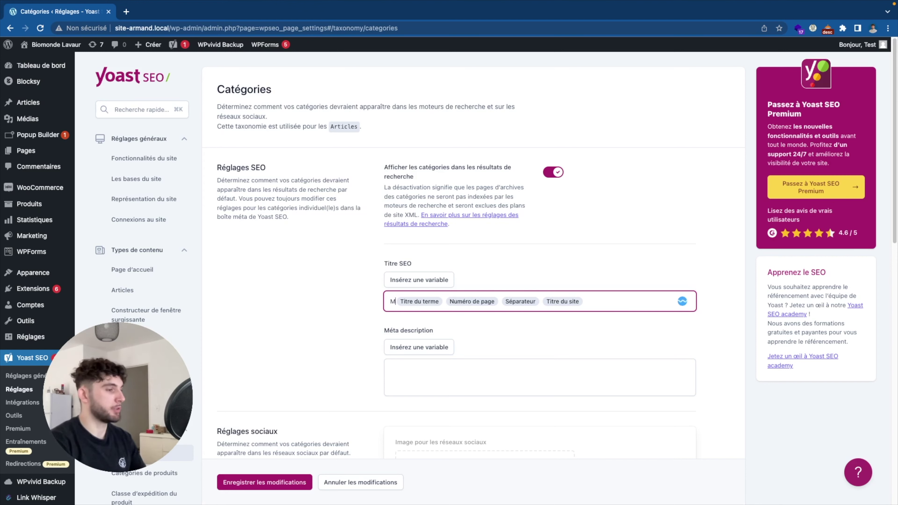
text(es articles sur)
double_click(396, 301)
text(Nos)
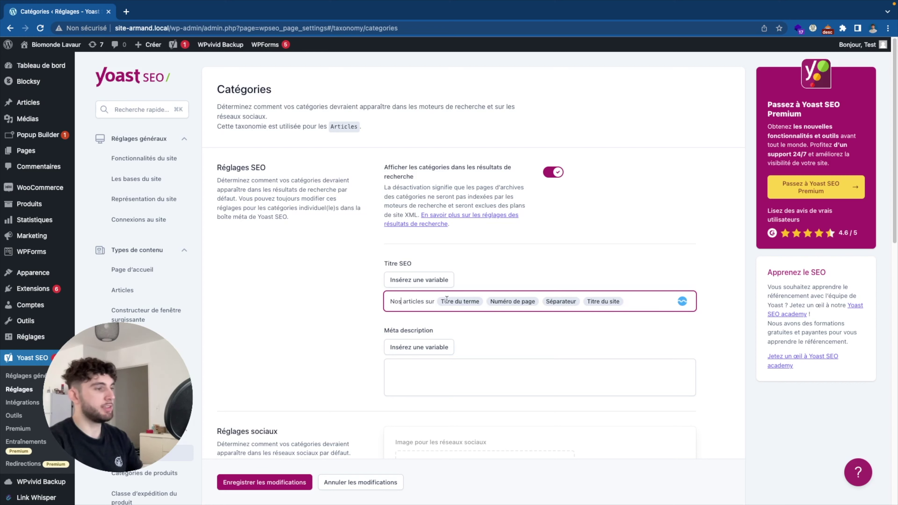
click(458, 300)
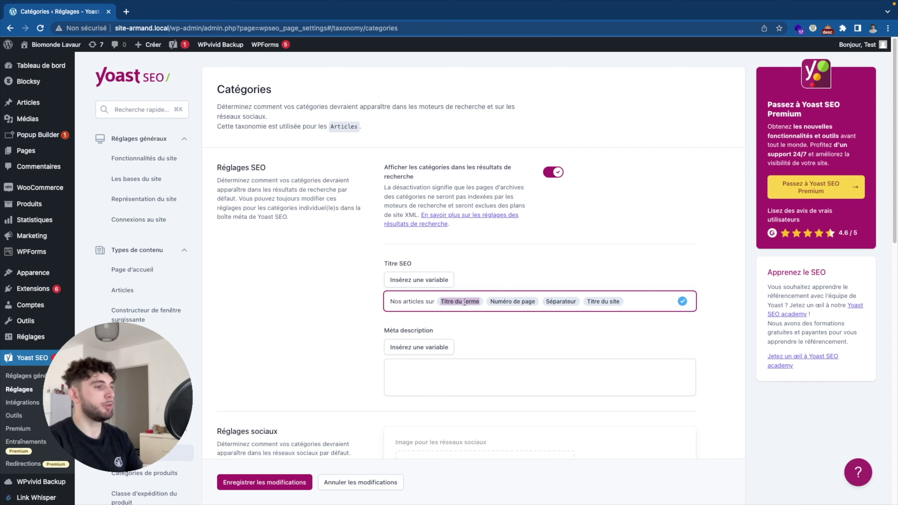
Remove the Numéro de page variable from the category title, leaving the meta description empty.
click(489, 301)
click(515, 302)
key(BackSpace)
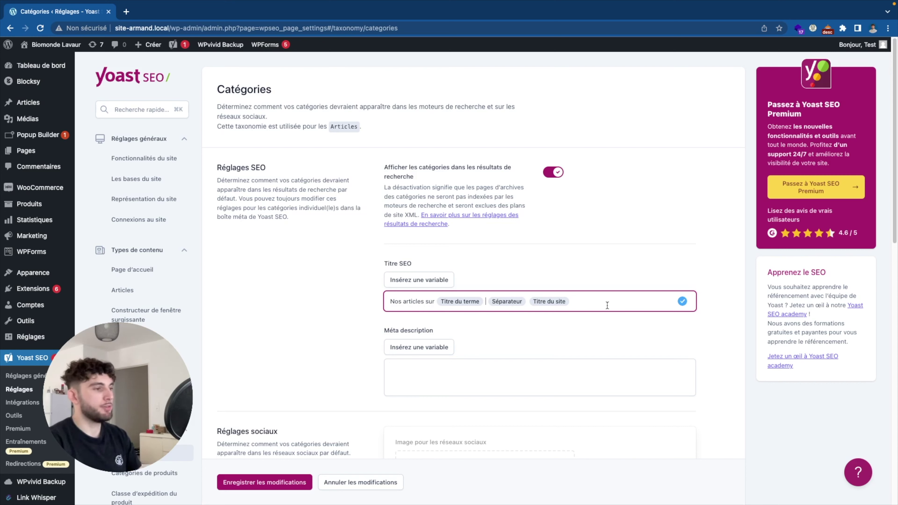
scroll(459, 311, down, 1)
click(517, 330)
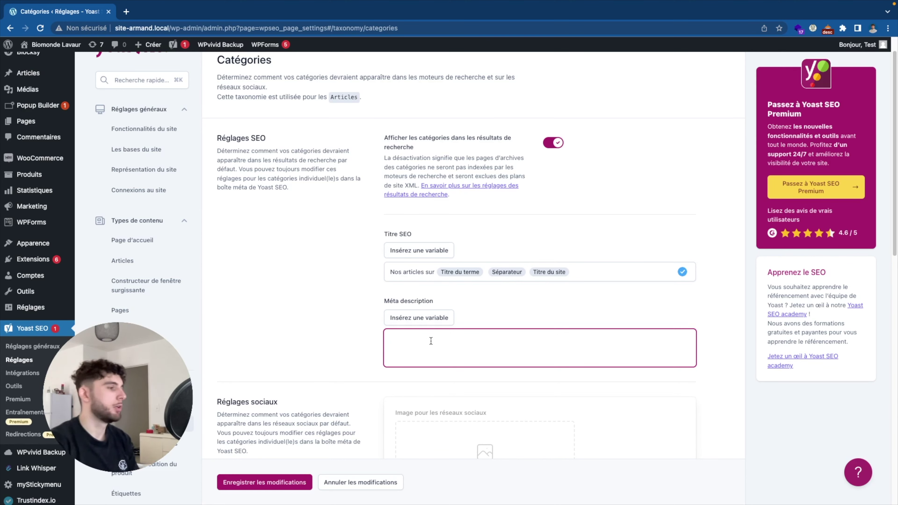
scroll(178, 337, down, 1)
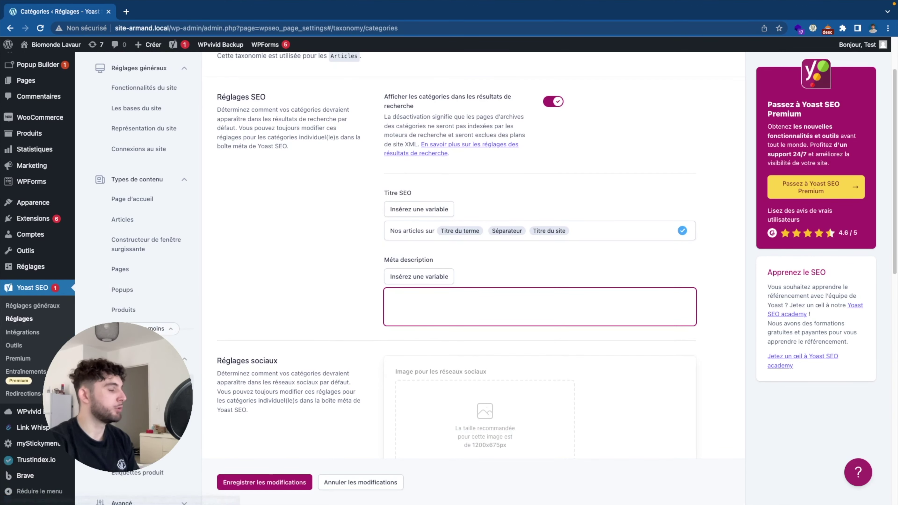
scroll(178, 337, down, 2)
click(134, 386)
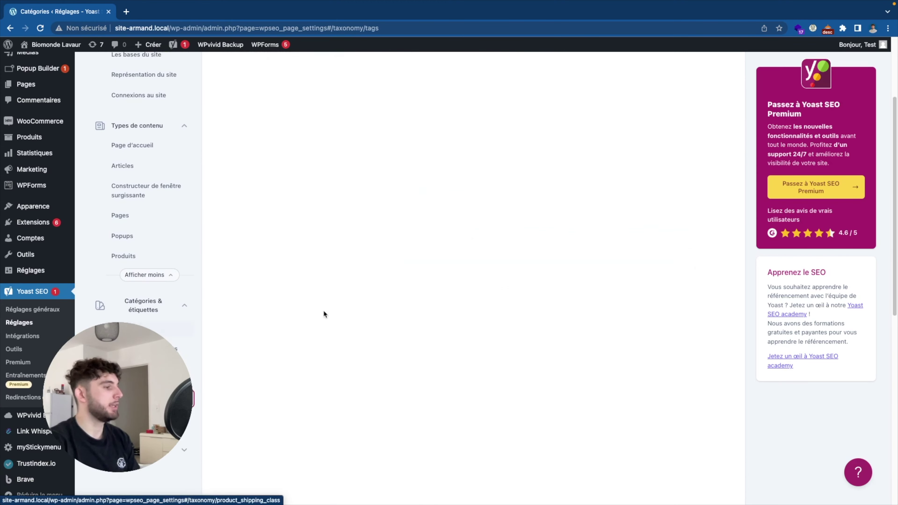
Switch off search-result display for both Étiquettes and Étiquettes produit.
click(553, 173)
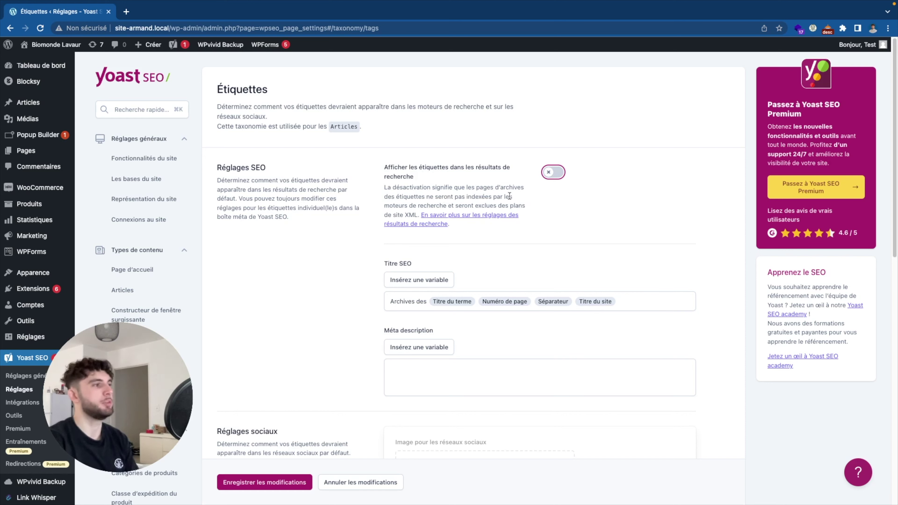
scroll(494, 212, down, 3)
click(141, 476)
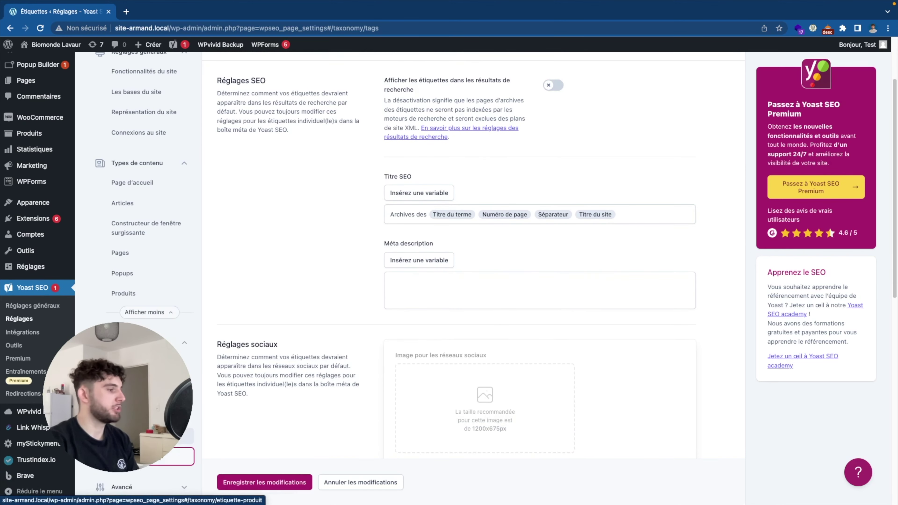
click(553, 172)
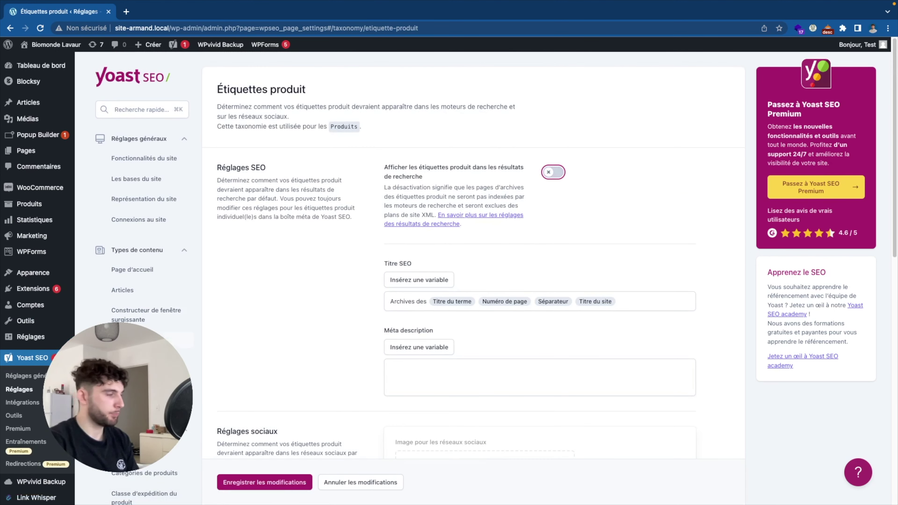
click(148, 159)
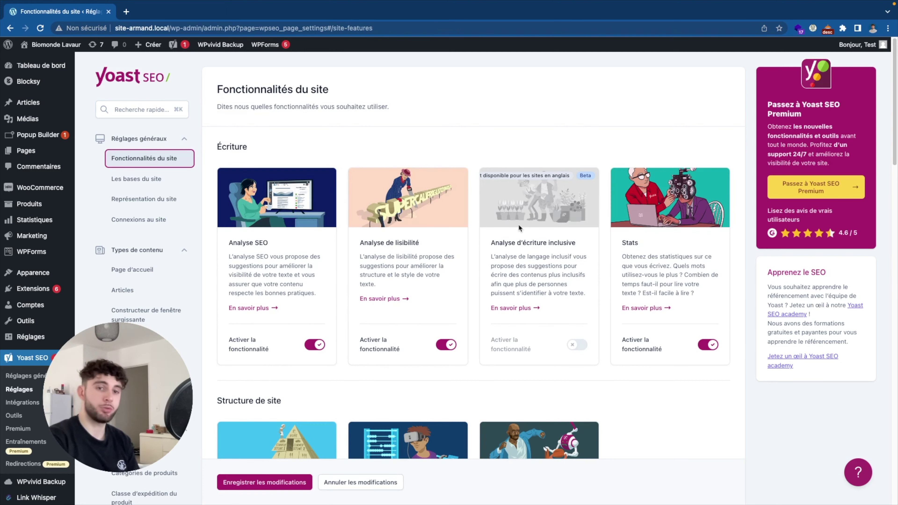
Scroll through the feature cards: SEO analysis, readability and Stats on, inclusive language off.
scroll(518, 226, down, 5)
scroll(478, 251, down, 10)
scroll(441, 277, down, 2)
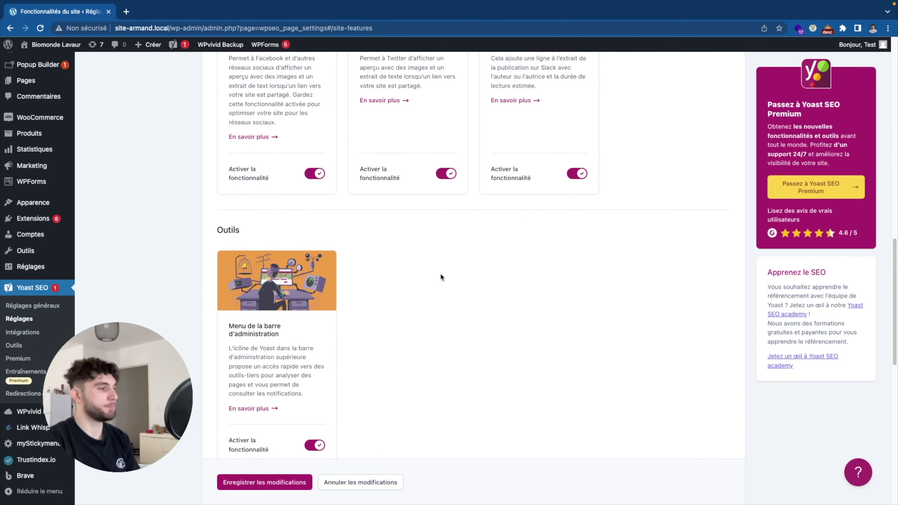
scroll(441, 277, down, 5)
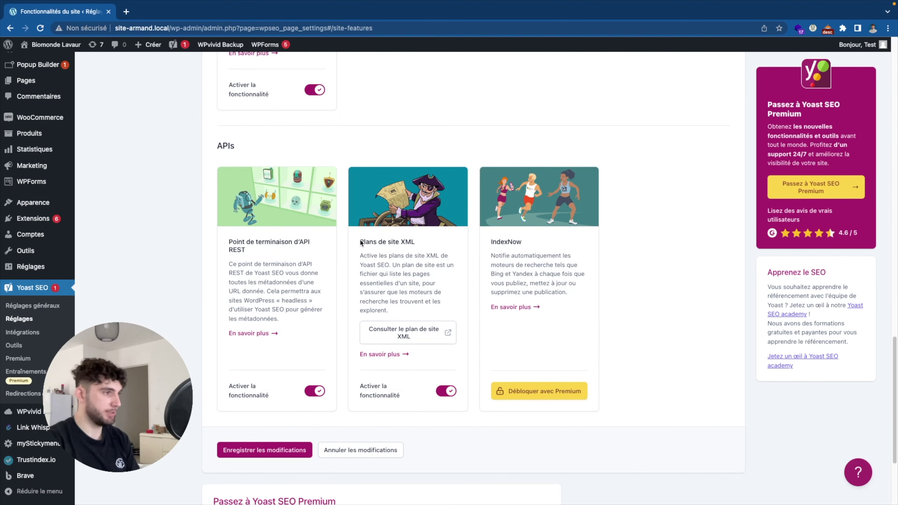
scroll(386, 213, up, 10)
scroll(197, 156, up, 10)
scroll(197, 156, up, 15)
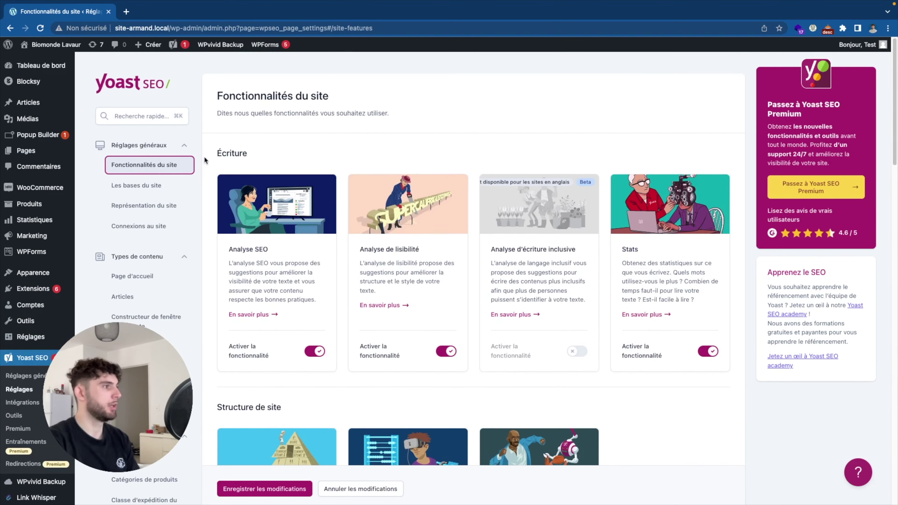